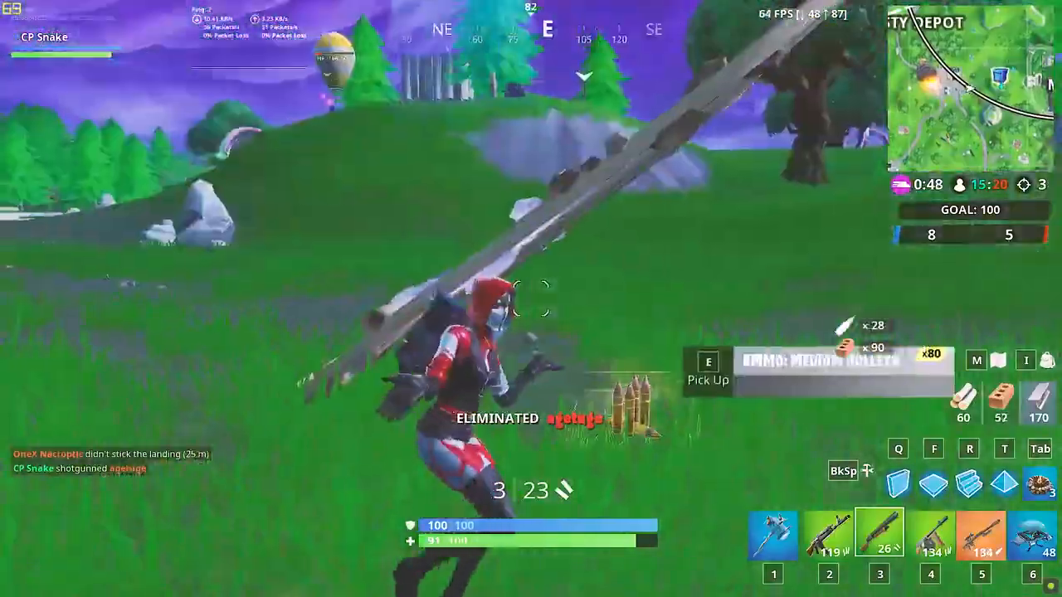
key("w")
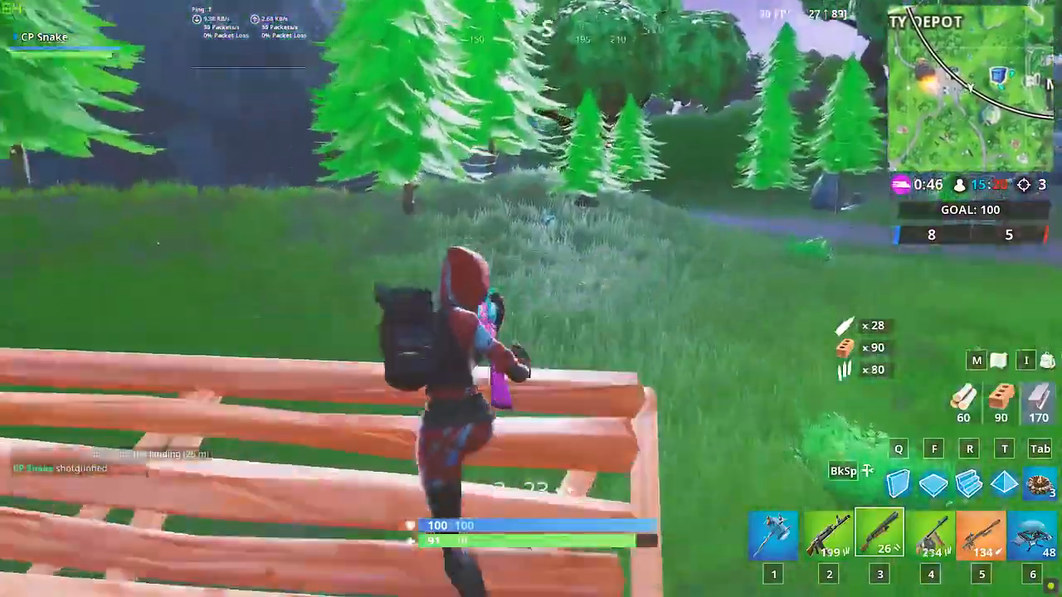
key("space")
key("space")
key("w")
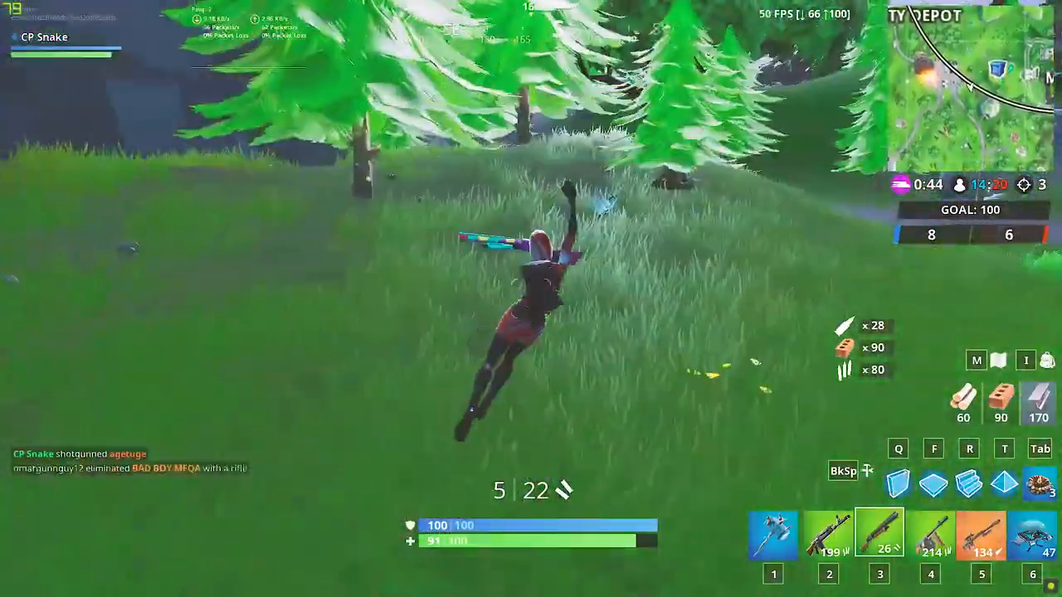
key("e")
key("w")
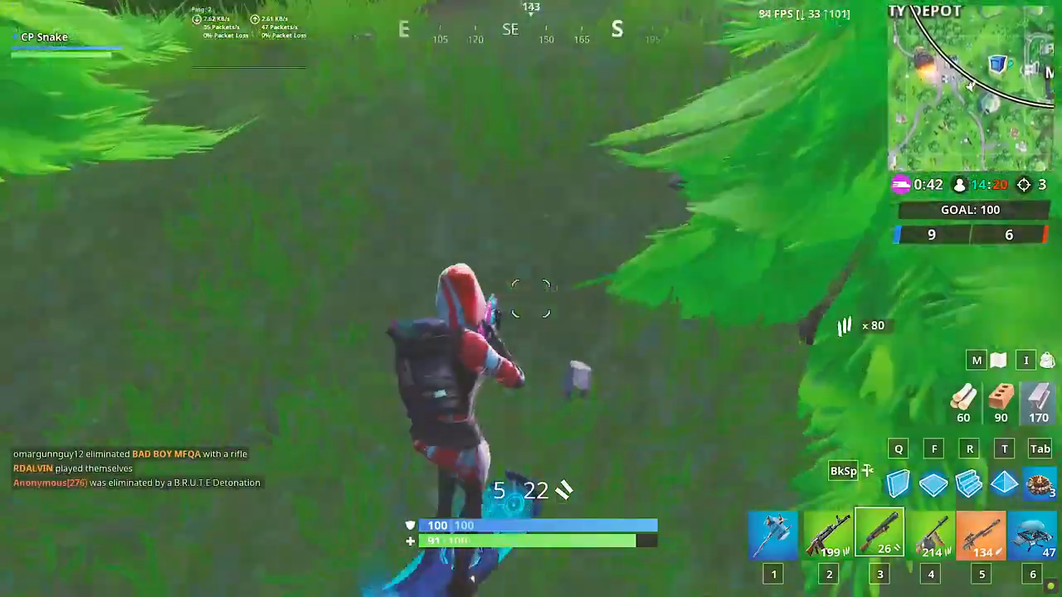
key("e")
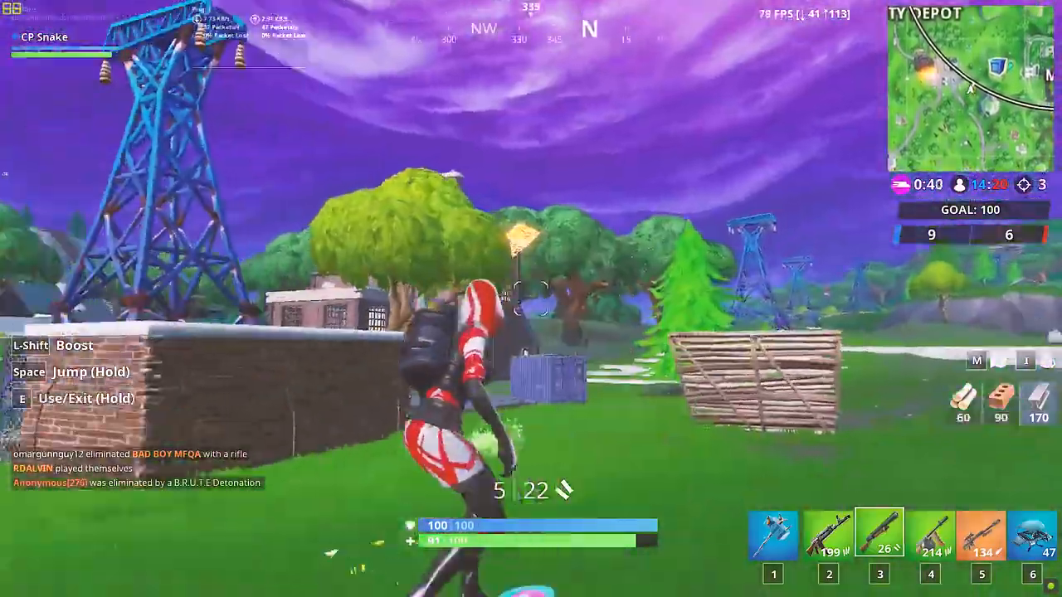
key("w")
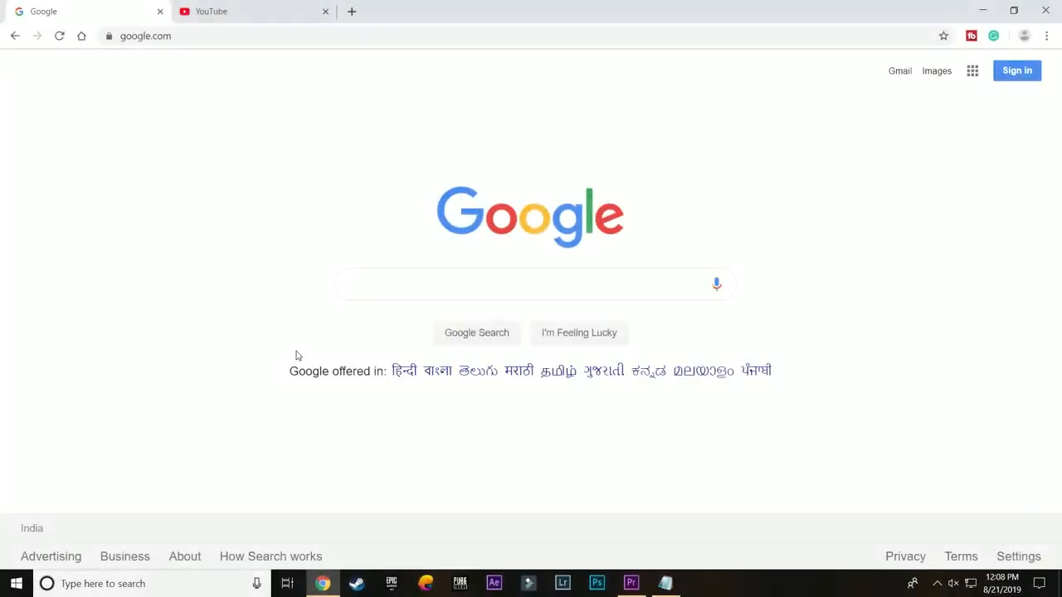
Open Blogger from Google and confirm the Blogger profile with the display name Games for fun
left_click(379, 288)
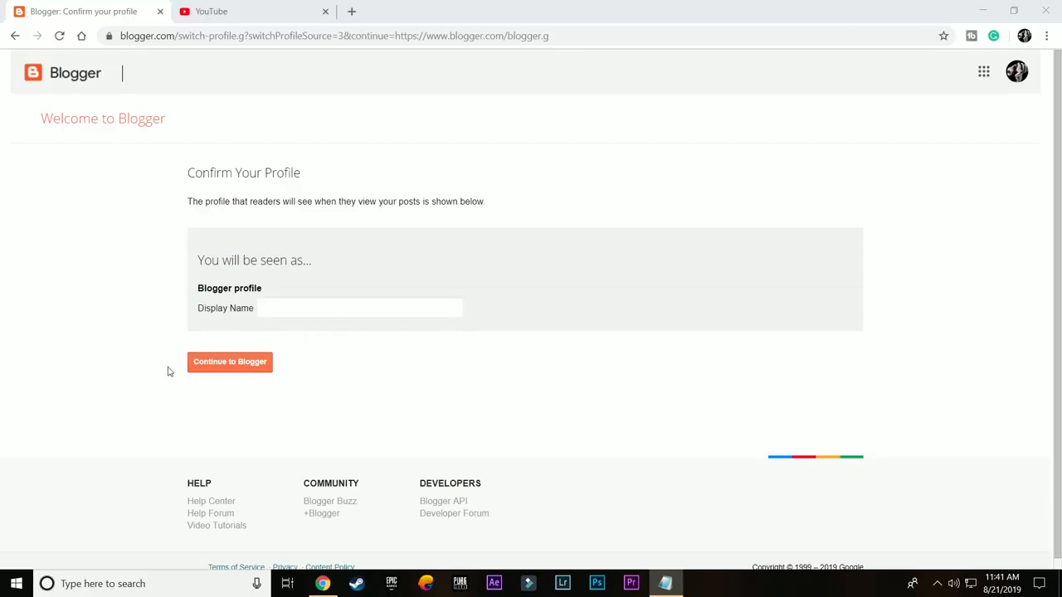
left_click(287, 309)
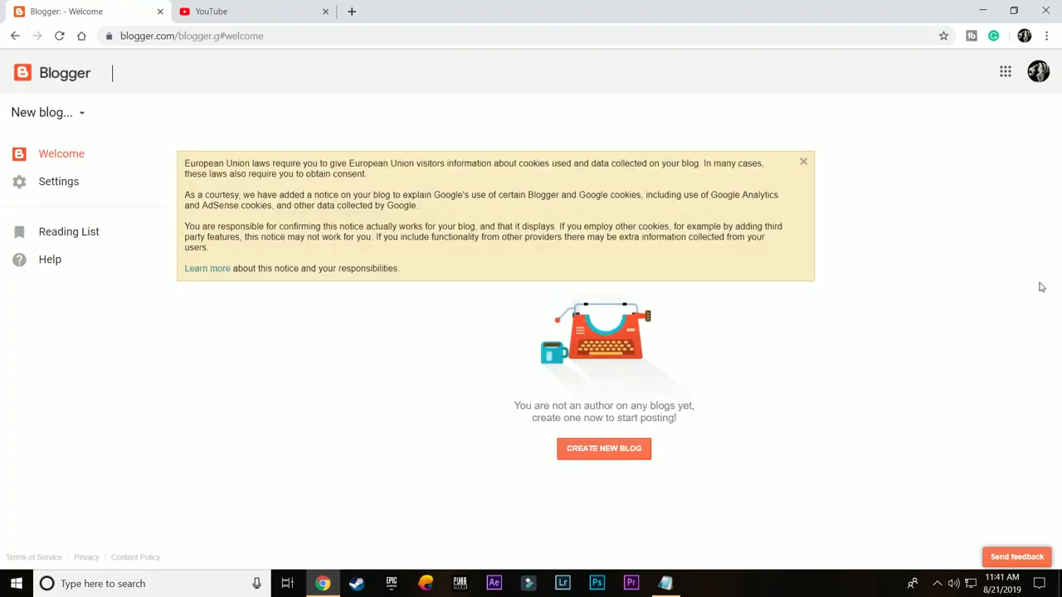
Start creating a new blog and title it Games for Fun
left_click(613, 452)
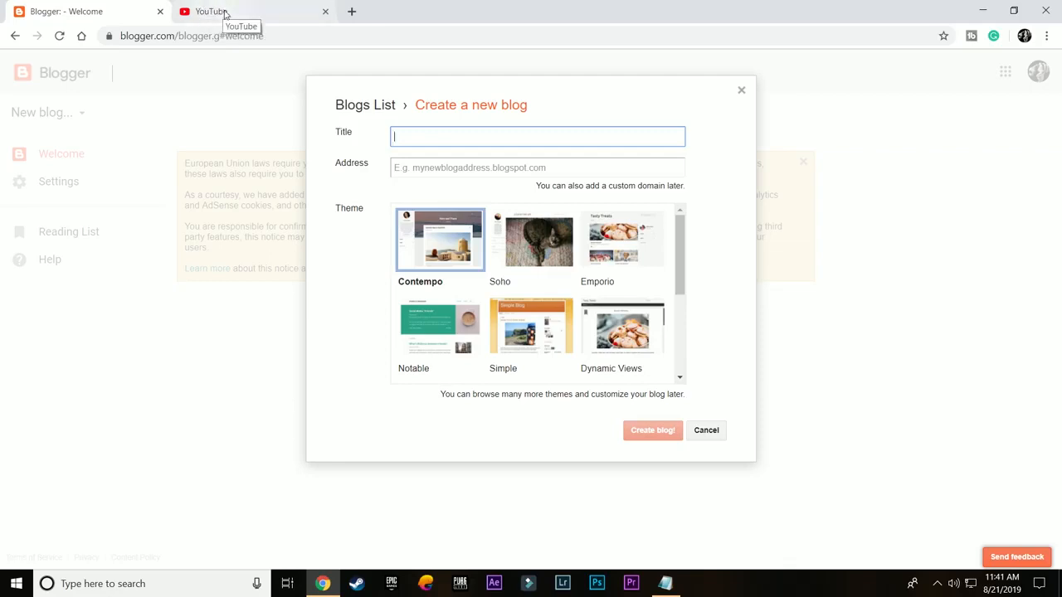
left_click(523, 173)
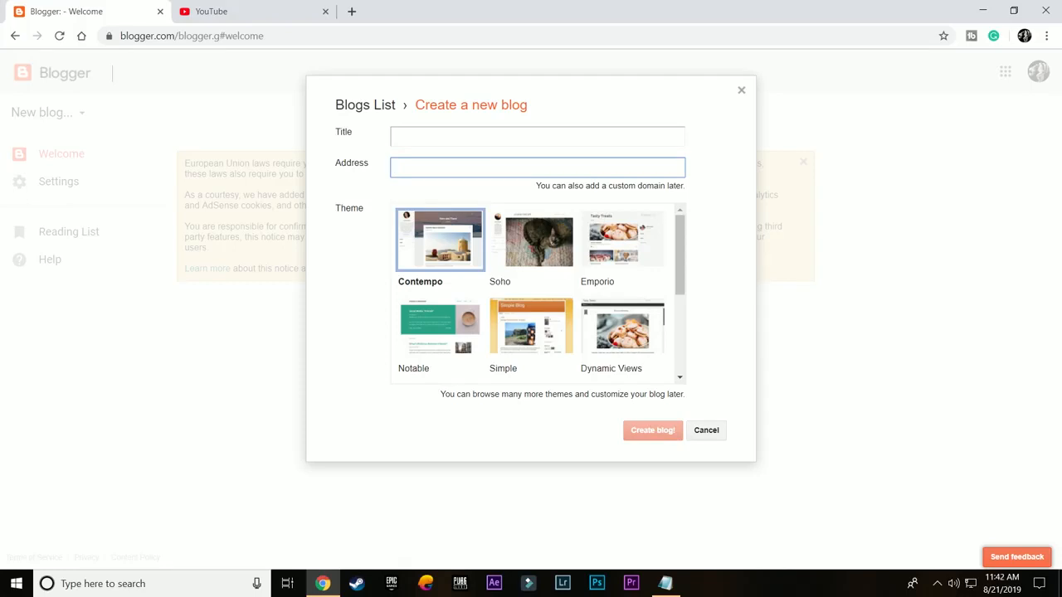
left_click(479, 199)
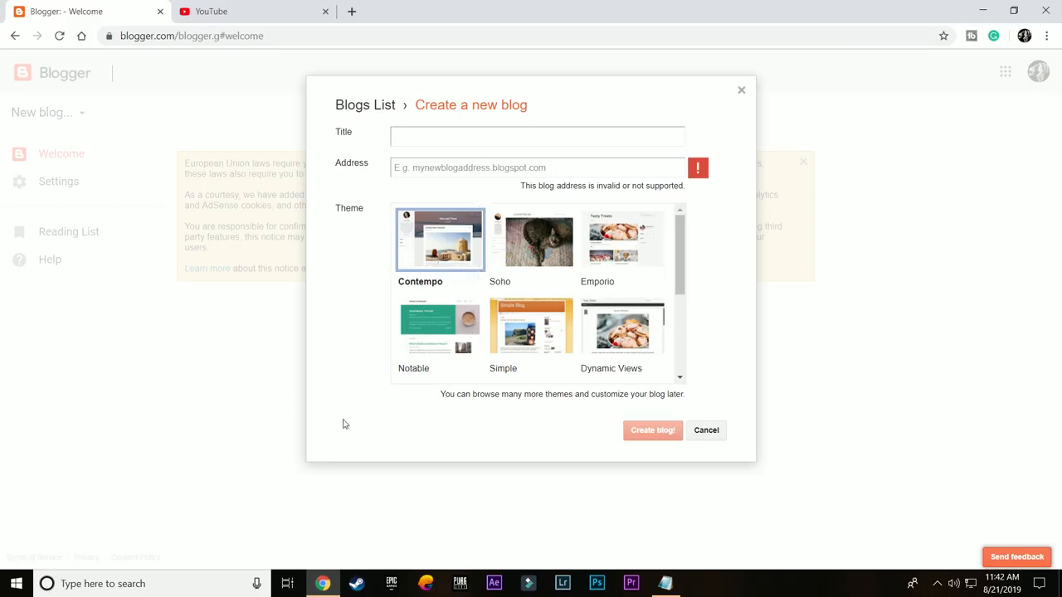
left_click(486, 131)
type("Games for Fun")
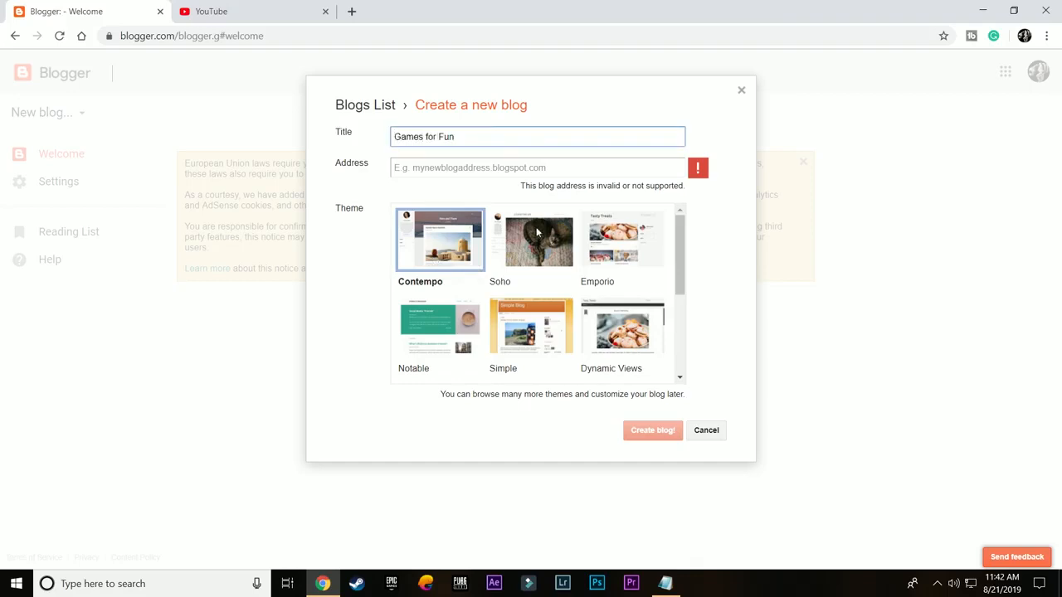
Set the new blog's address to gamesforfun22.blogspot.com
left_click(505, 170)
type("gamesforfun")
left_click(481, 195)
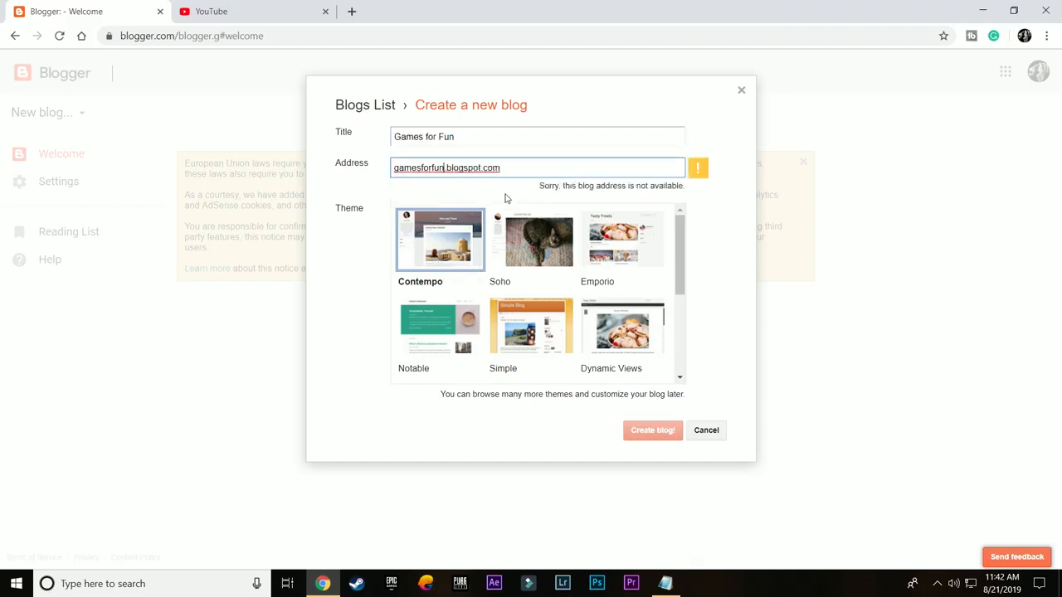
type("22")
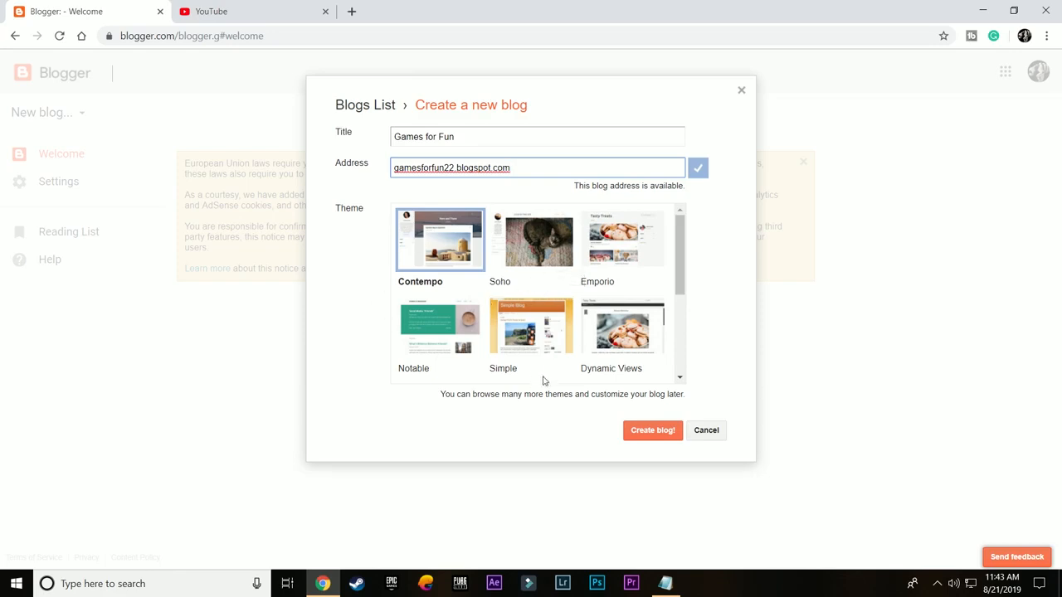
Create the blog with the Simple theme and decline the Google Domains offer
scroll(572, 312, "down", 3)
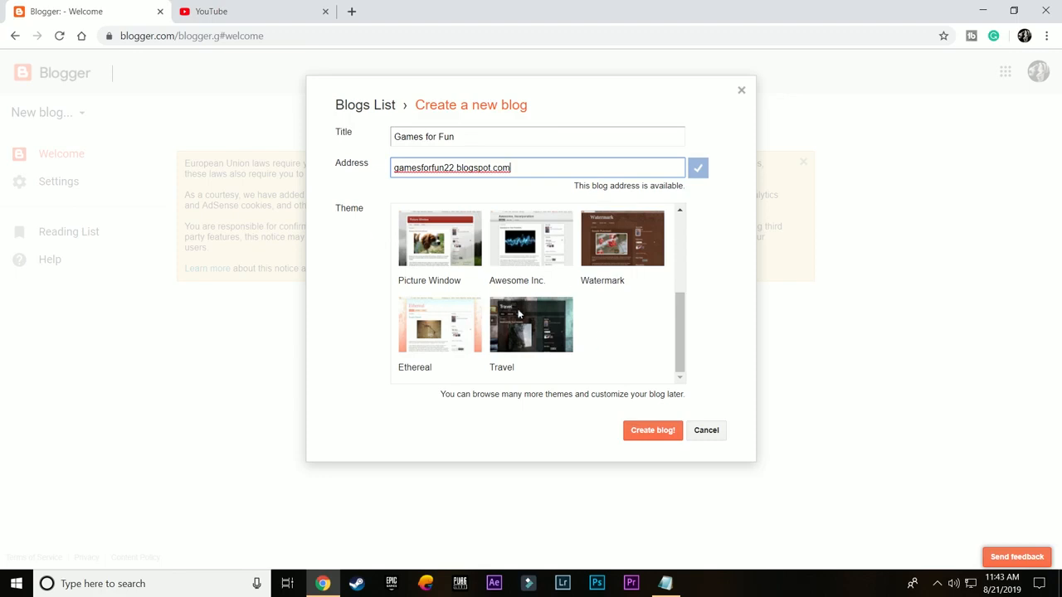
scroll(516, 315, "up", 3)
left_click(595, 261)
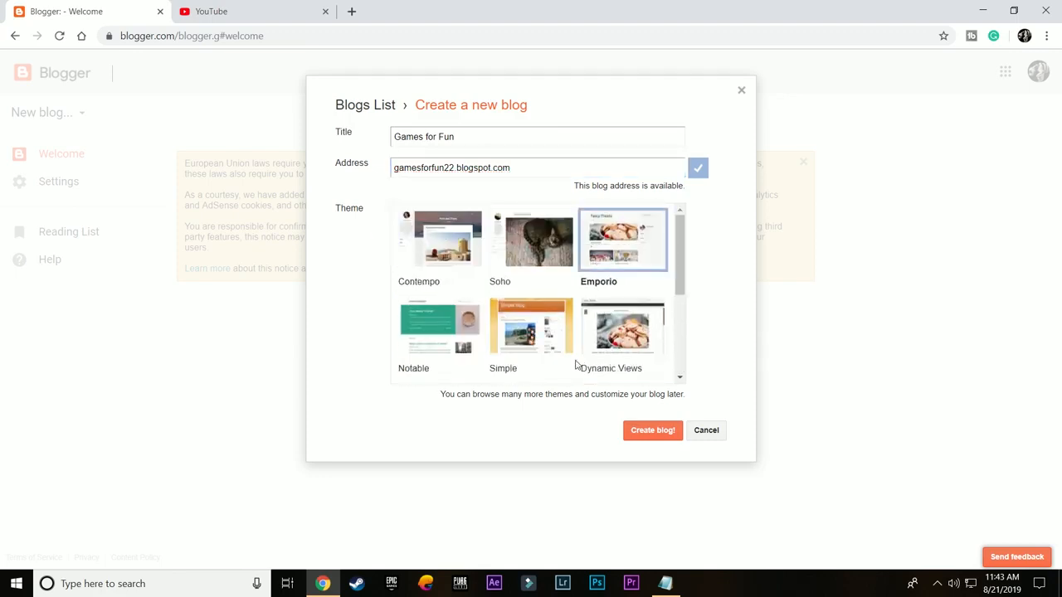
left_click(543, 336)
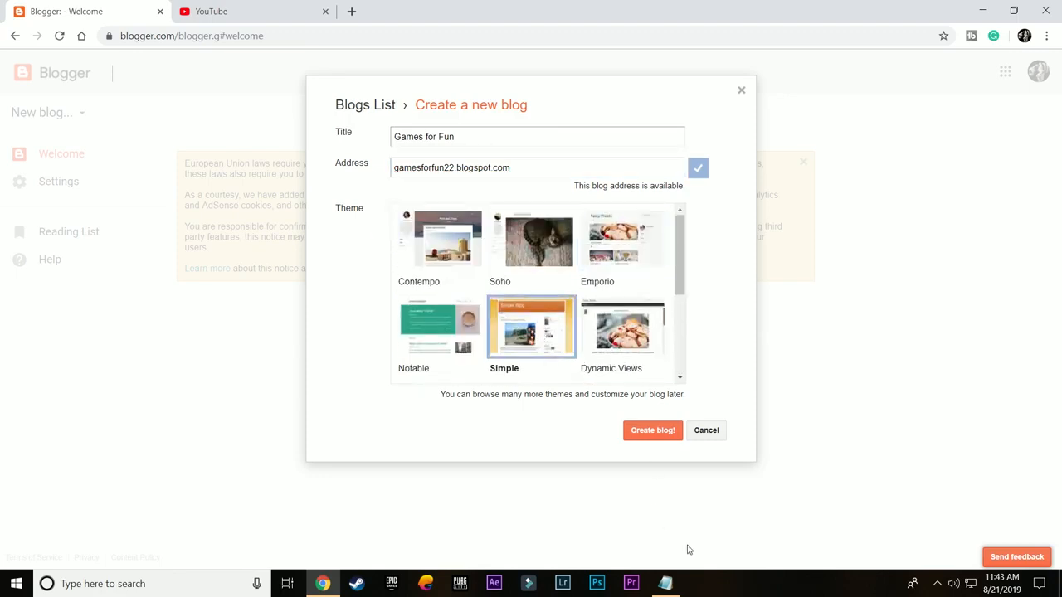
left_click(656, 440)
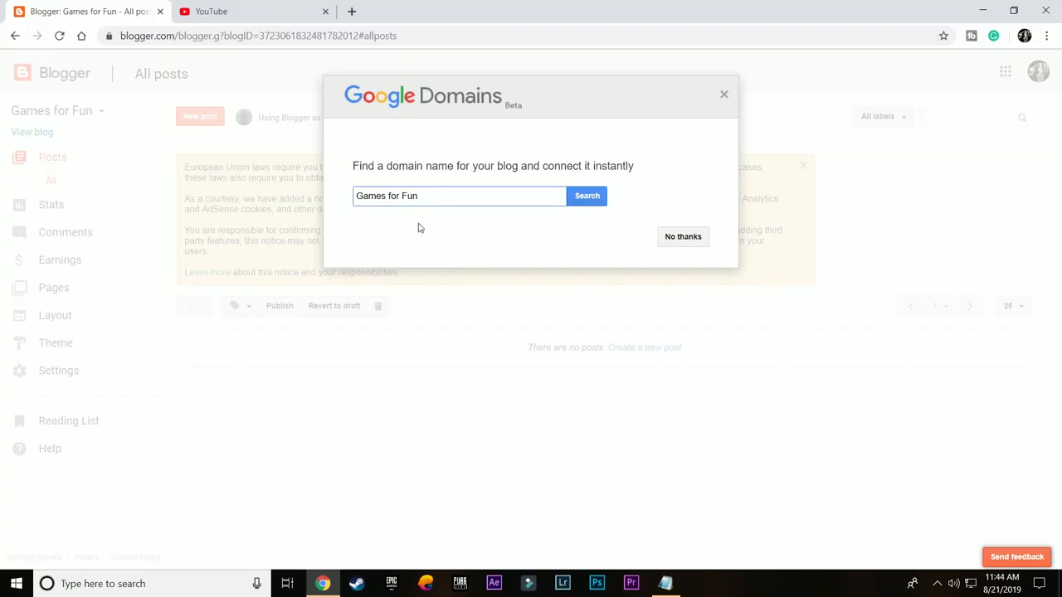
left_click(692, 241)
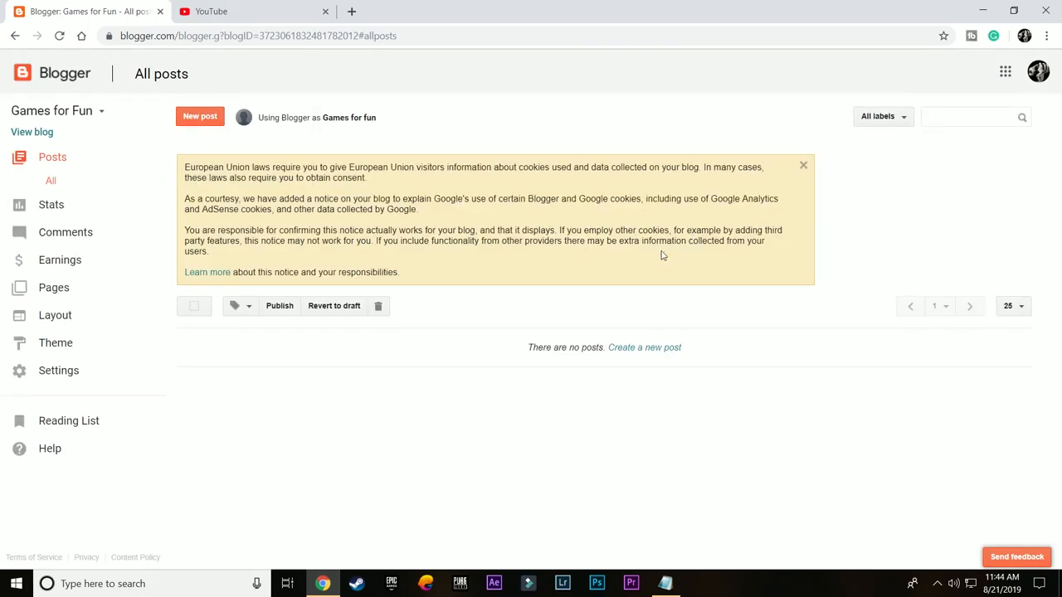
View the public page of the new blog and return to its dashboard
left_click(24, 133)
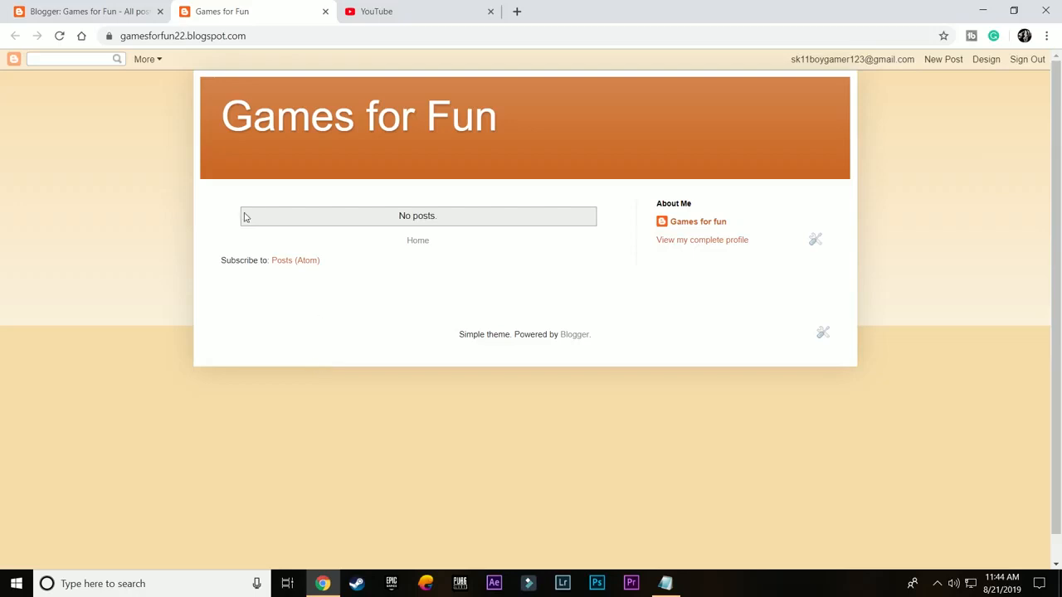
left_click(104, 8)
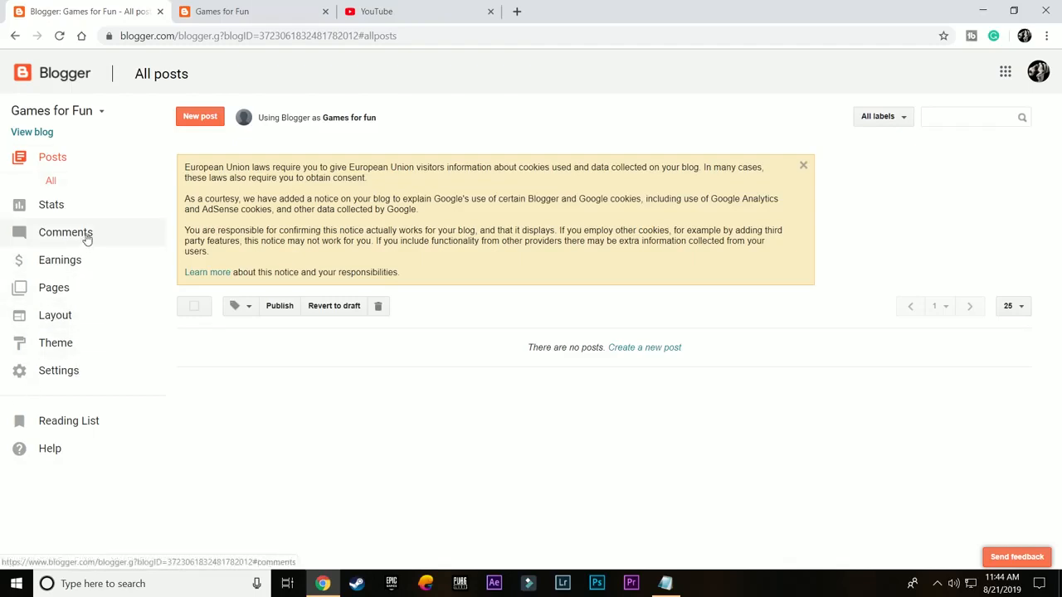
Examine the theme collections available for the blog, from Contempo through Travel
left_click(64, 345)
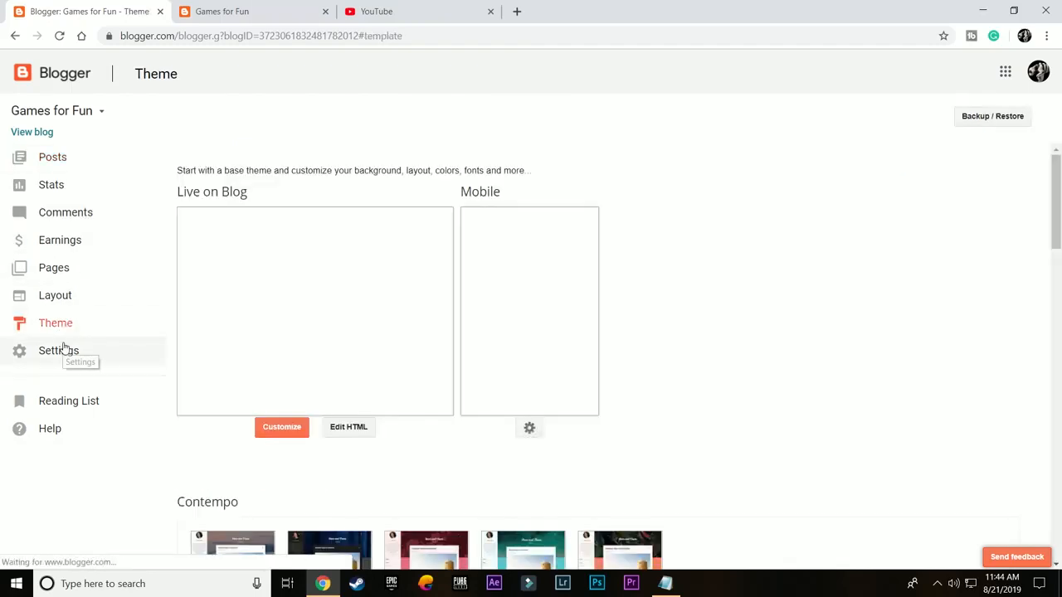
scroll(757, 385, "down", 1)
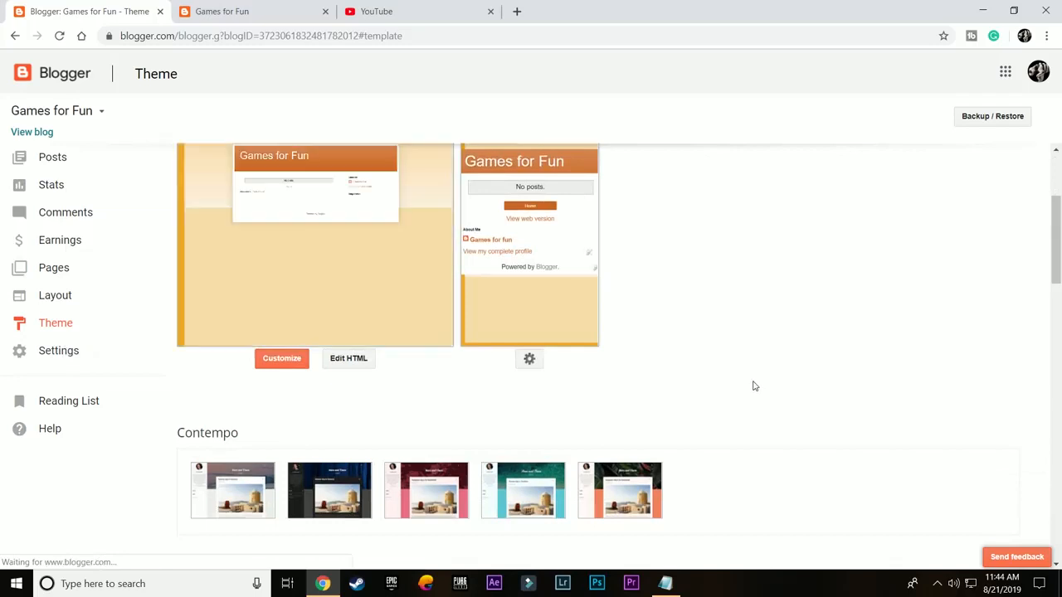
scroll(751, 386, "down", 2)
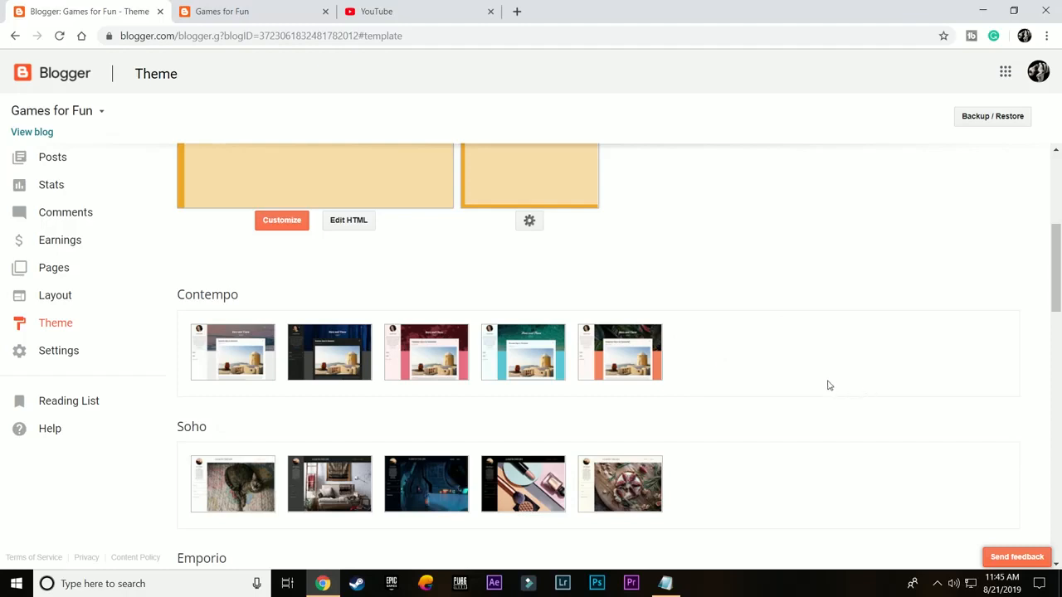
scroll(826, 371, "down", 2)
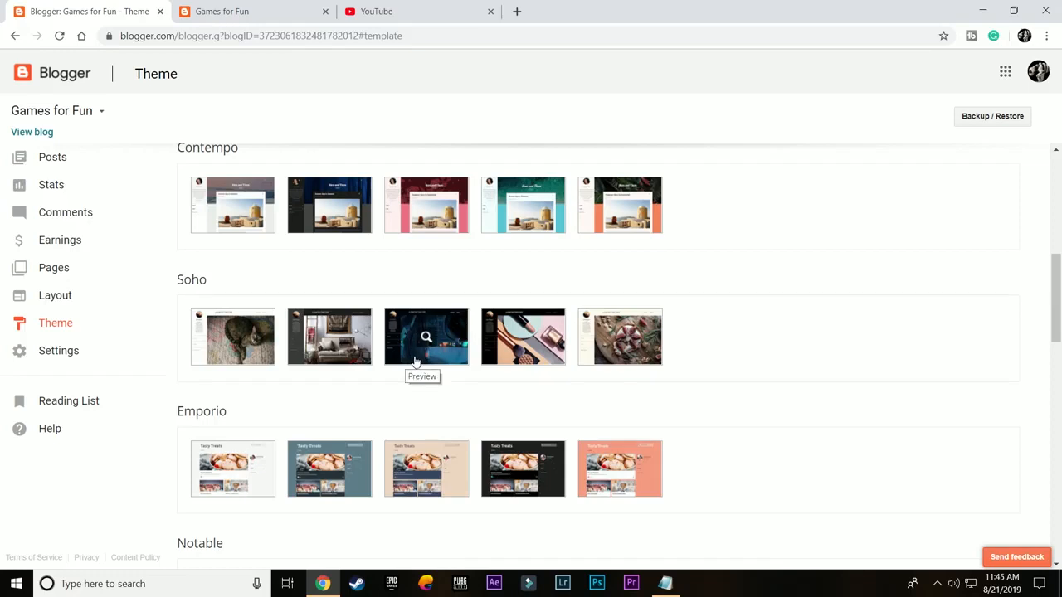
scroll(406, 393, "down", 2)
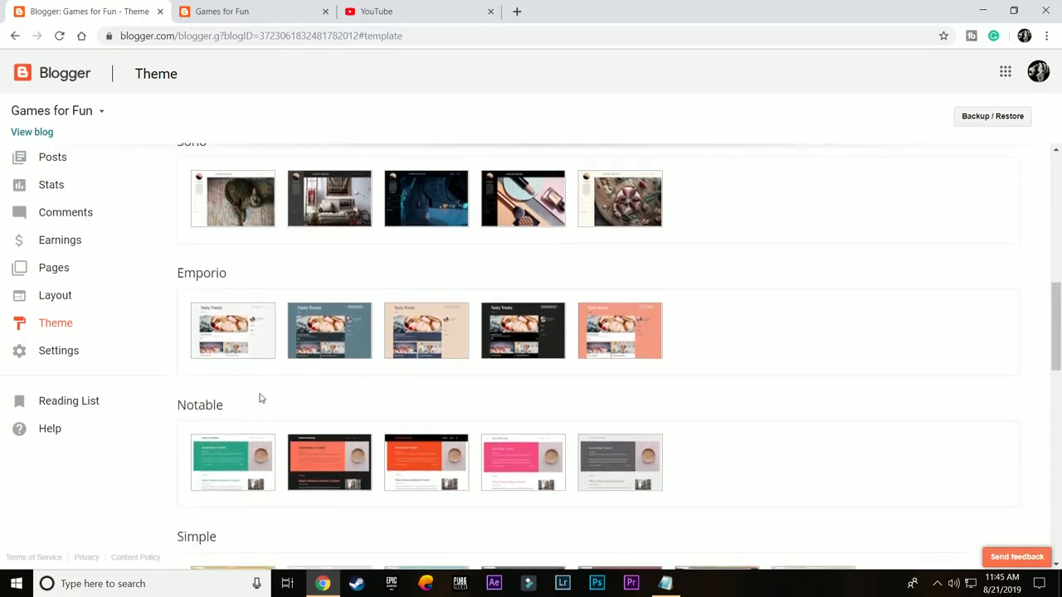
scroll(346, 446, "down", 1)
scroll(346, 446, "down", 2)
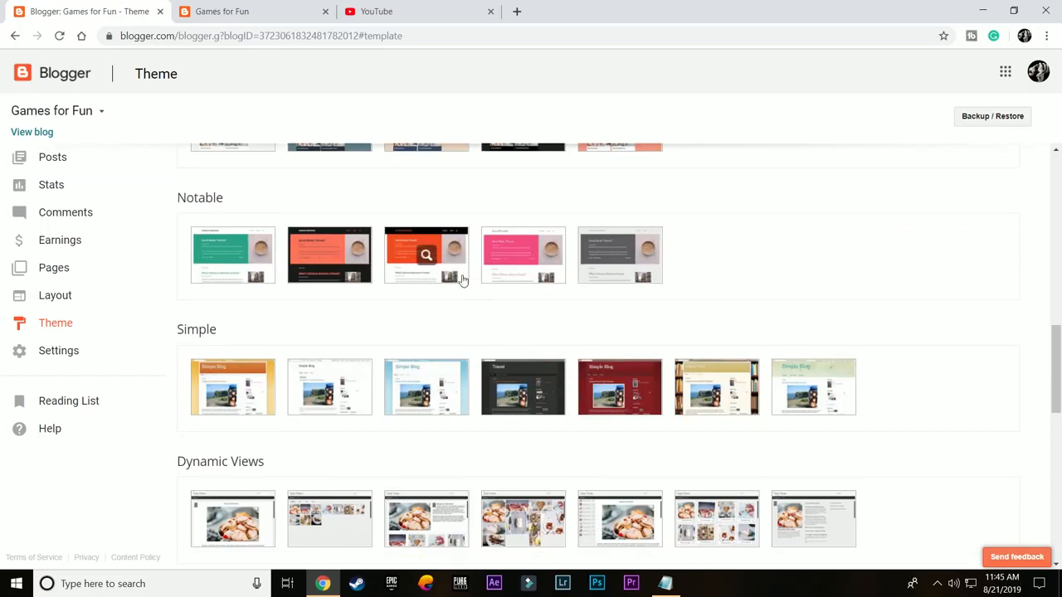
scroll(625, 385, "down", 8)
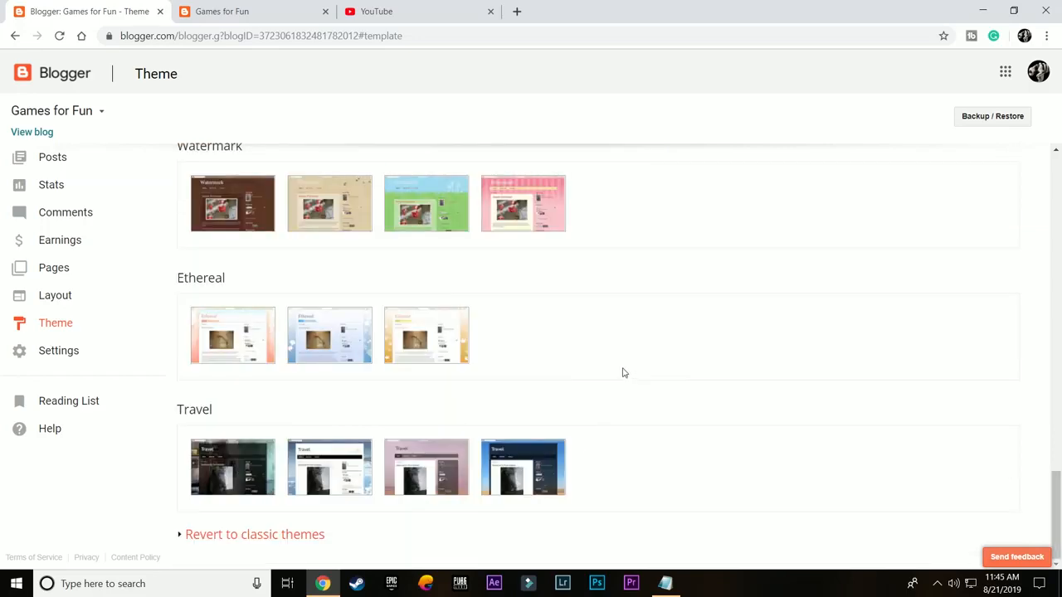
scroll(624, 372, "up", 10)
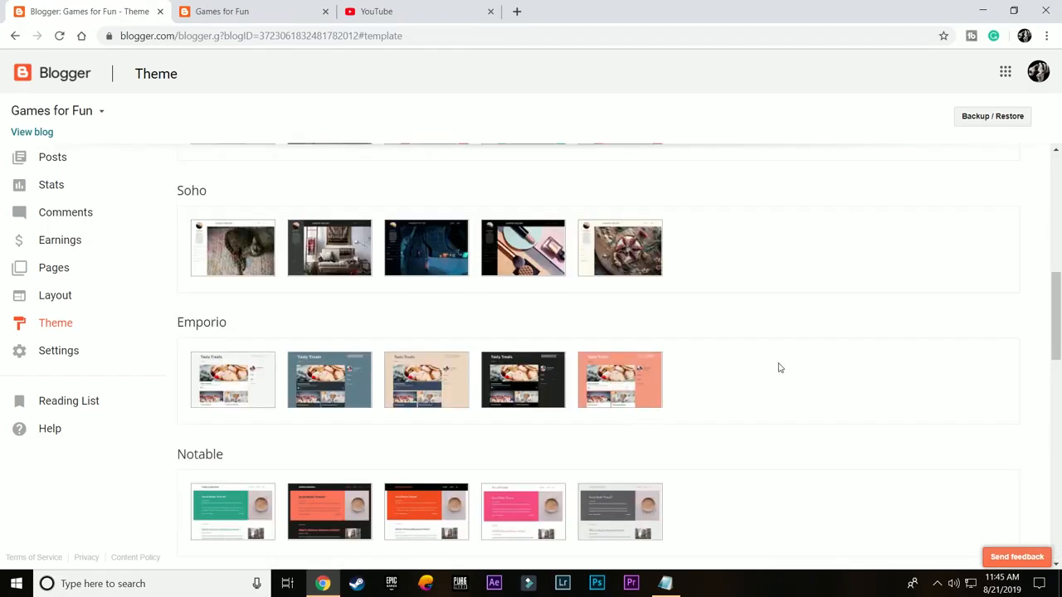
scroll(796, 382, "down", 1)
scroll(818, 393, "up", 3)
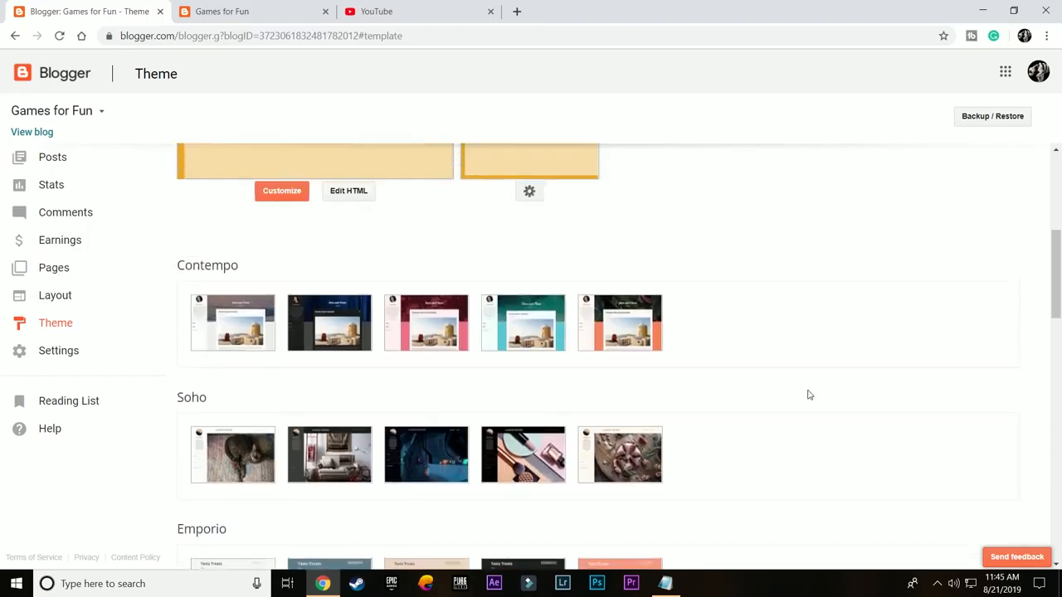
Preview the pink floral variant of the Contempo theme and open it for customization
left_click(425, 324)
left_click(426, 325)
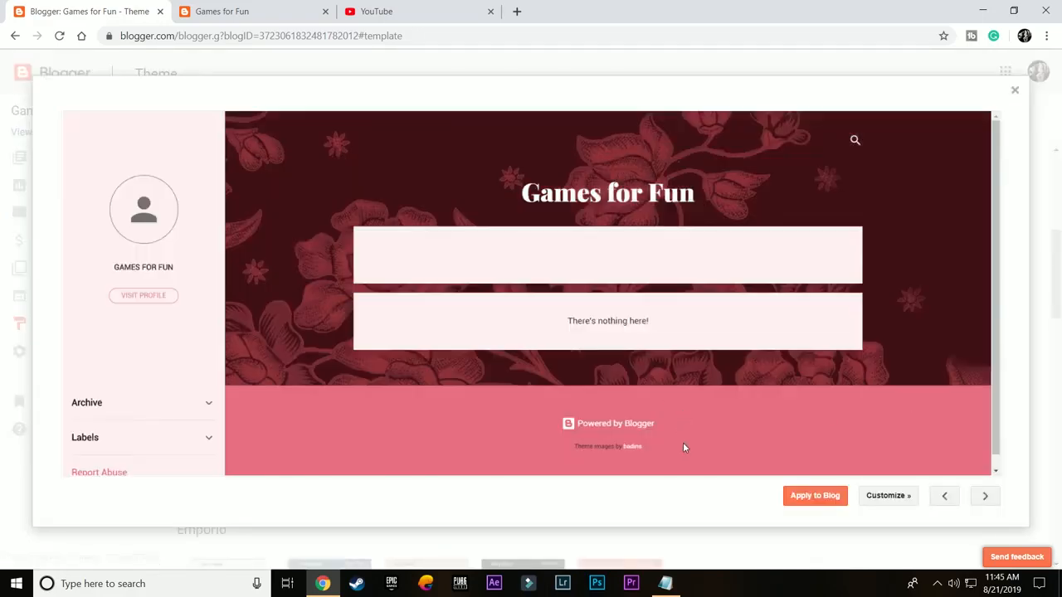
scroll(721, 340, "down", 1)
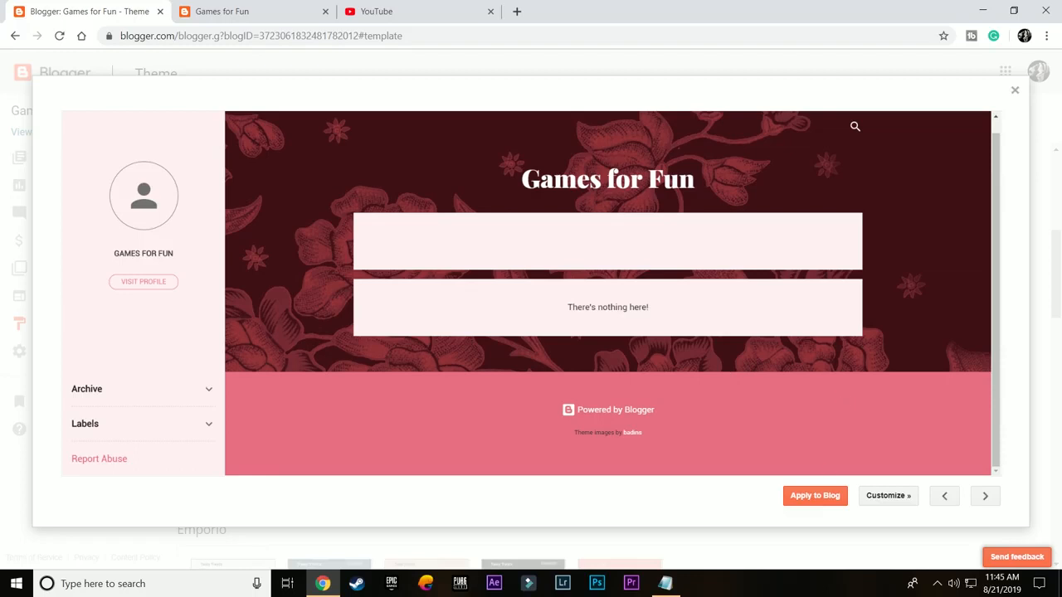
left_click(887, 496)
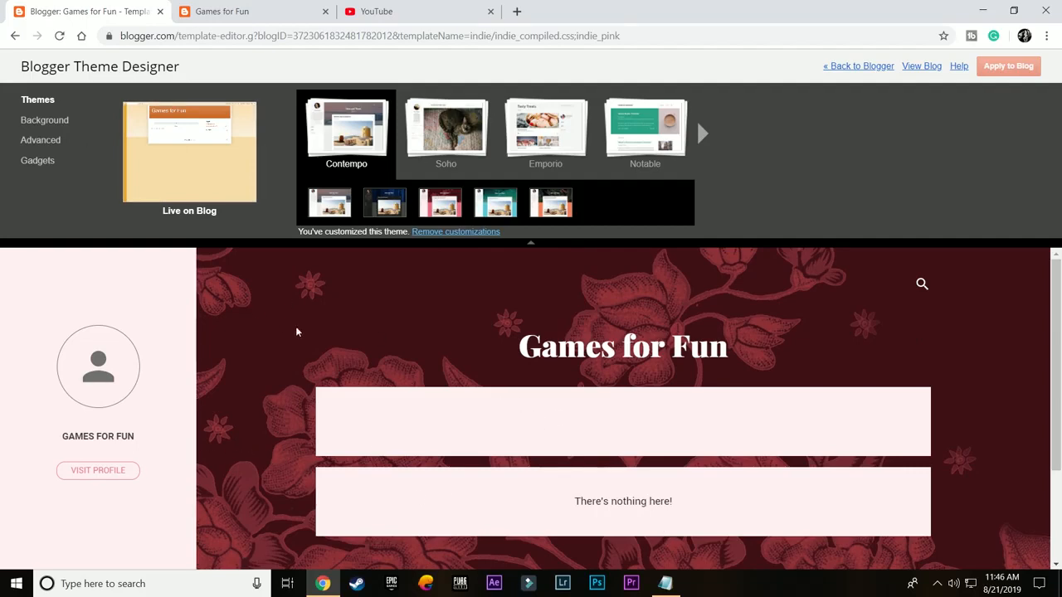
Open the advanced font and color settings for the blog title
scroll(297, 332, "down", 3)
scroll(571, 485, "down", 5)
left_click(48, 146)
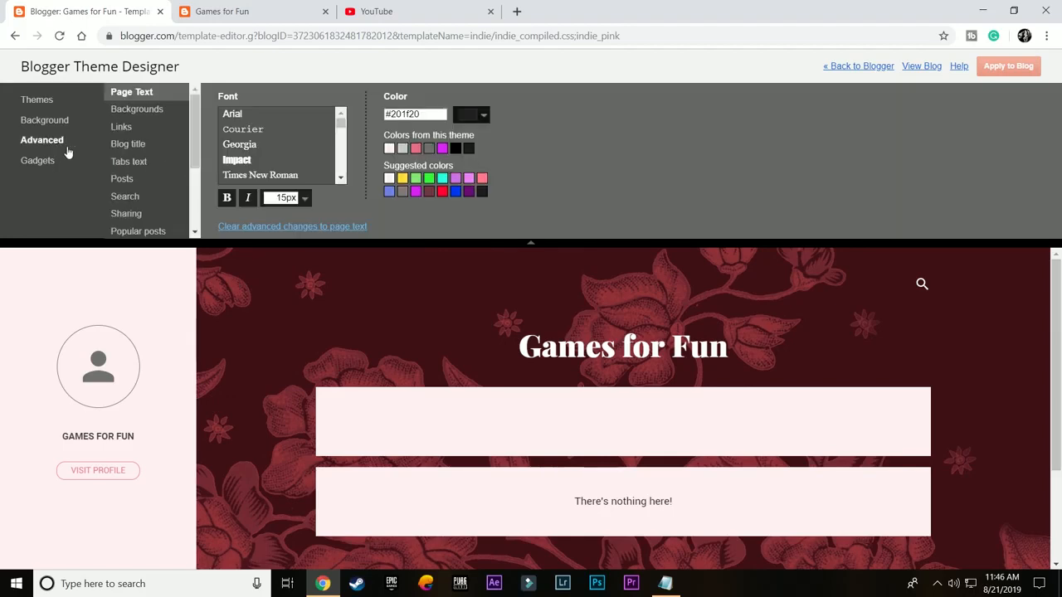
left_click(138, 146)
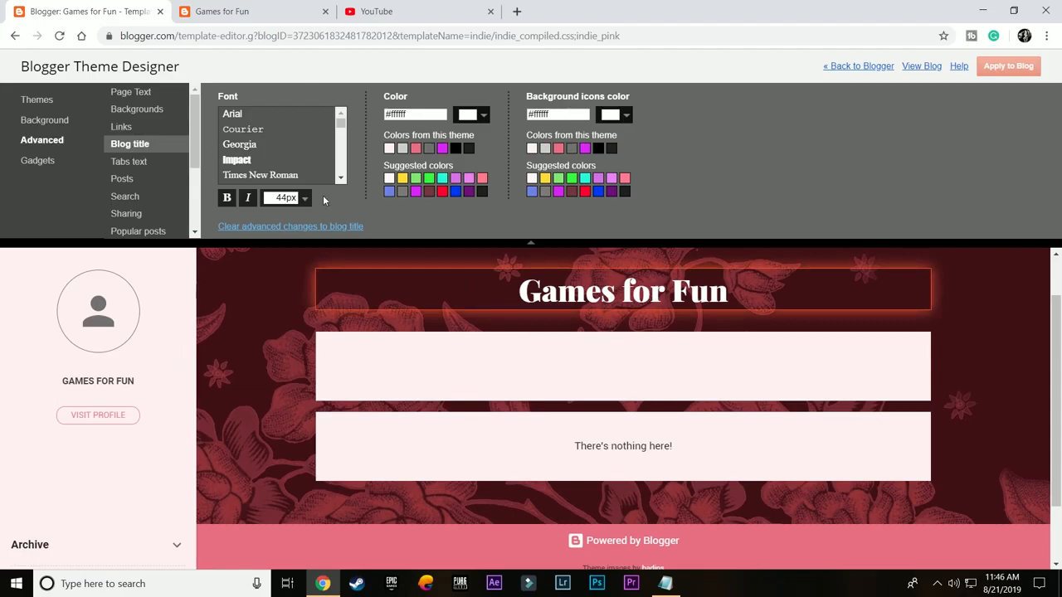
Try the Rock Salt font and the Oswald font on the blog title
scroll(265, 159, "down", 1)
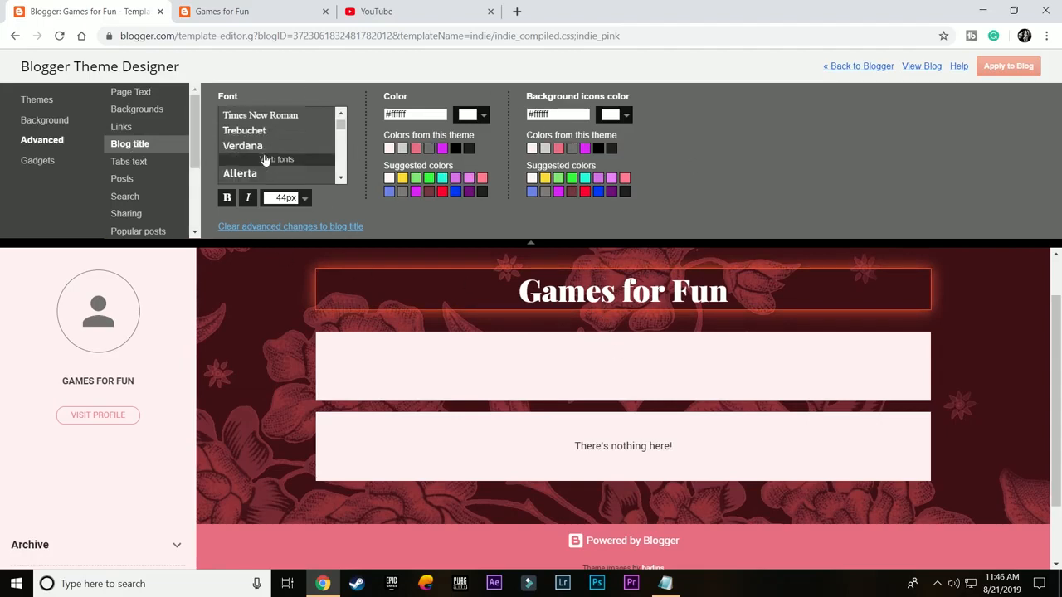
scroll(266, 159, "down", 4)
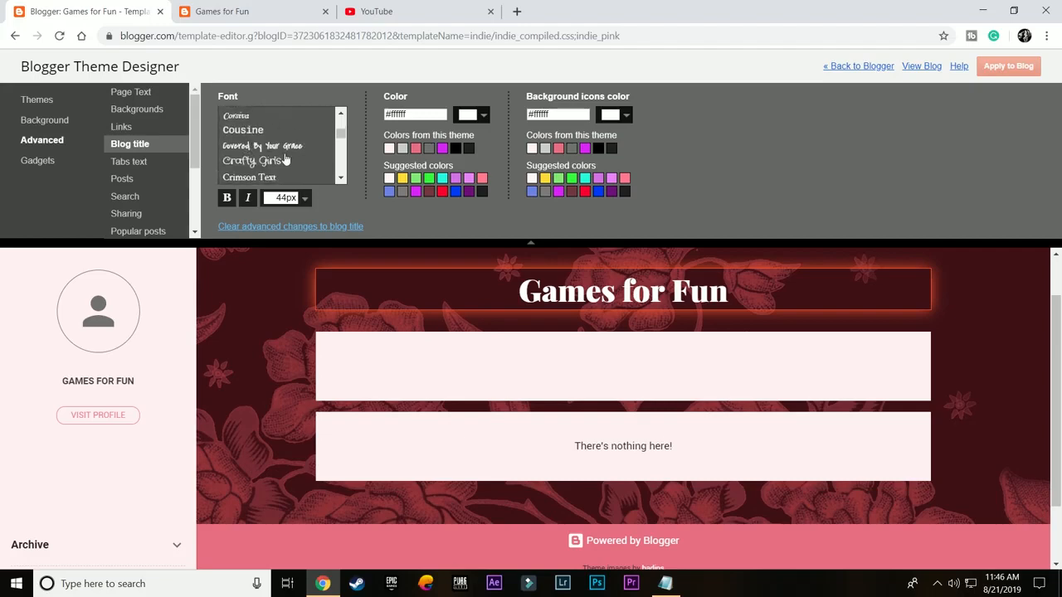
scroll(285, 159, "down", 6)
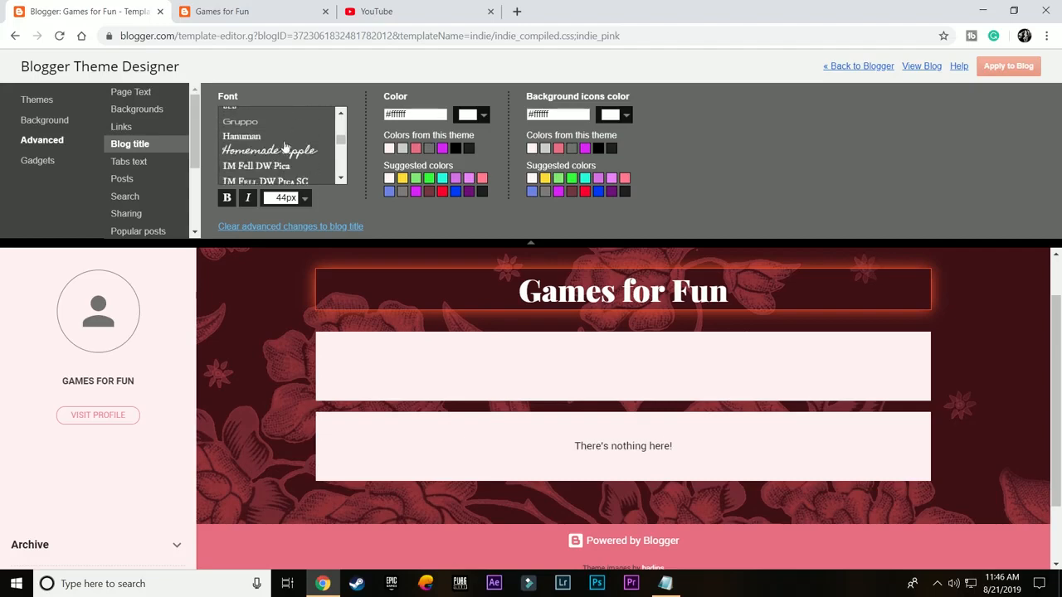
scroll(270, 170, "down", 3)
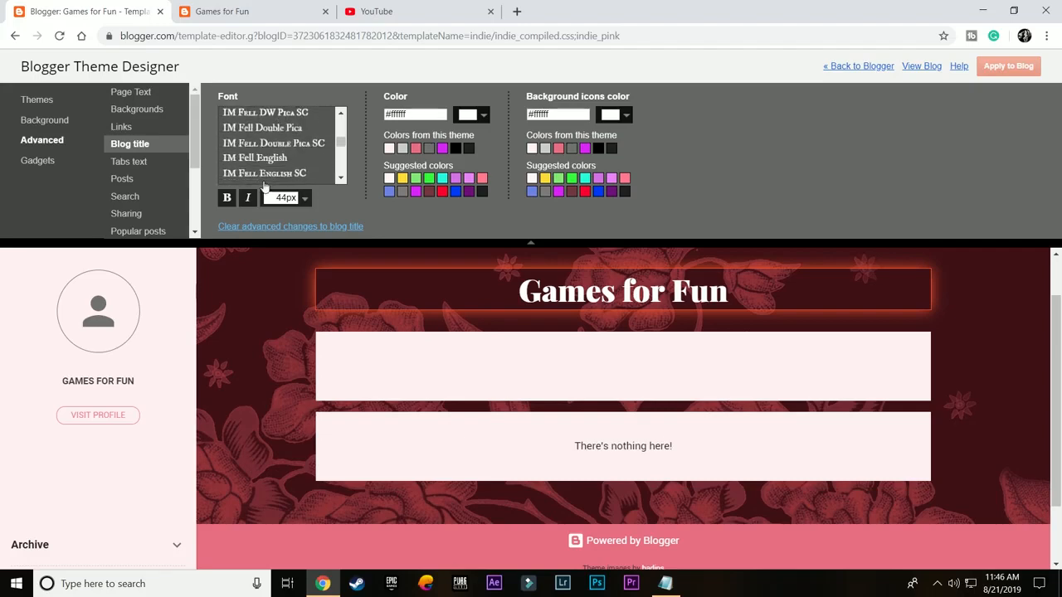
scroll(266, 179, "down", 6)
scroll(255, 160, "down", 2)
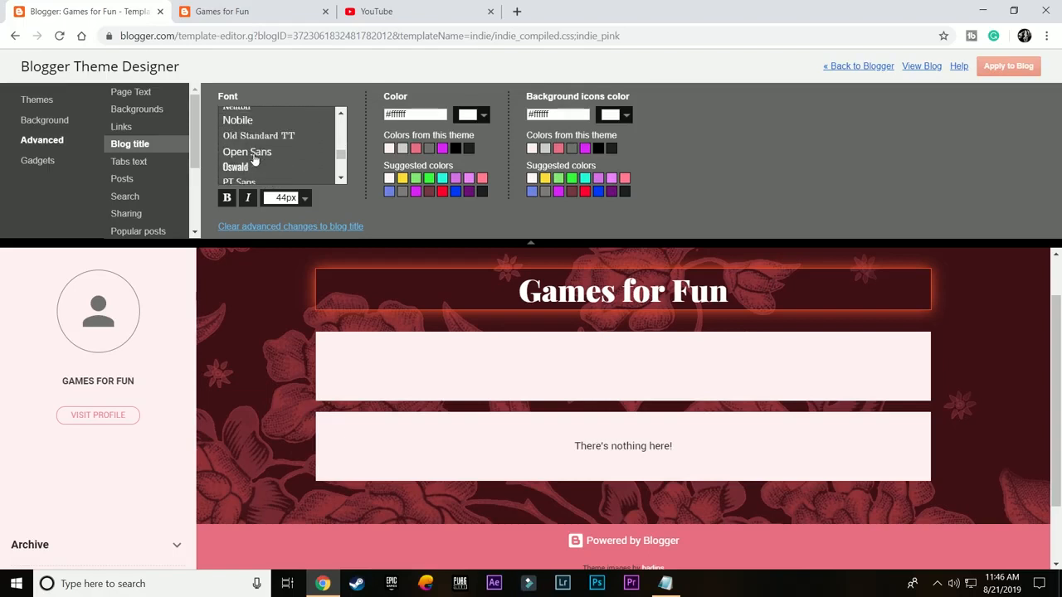
scroll(253, 161, "down", 3)
scroll(246, 171, "down", 2)
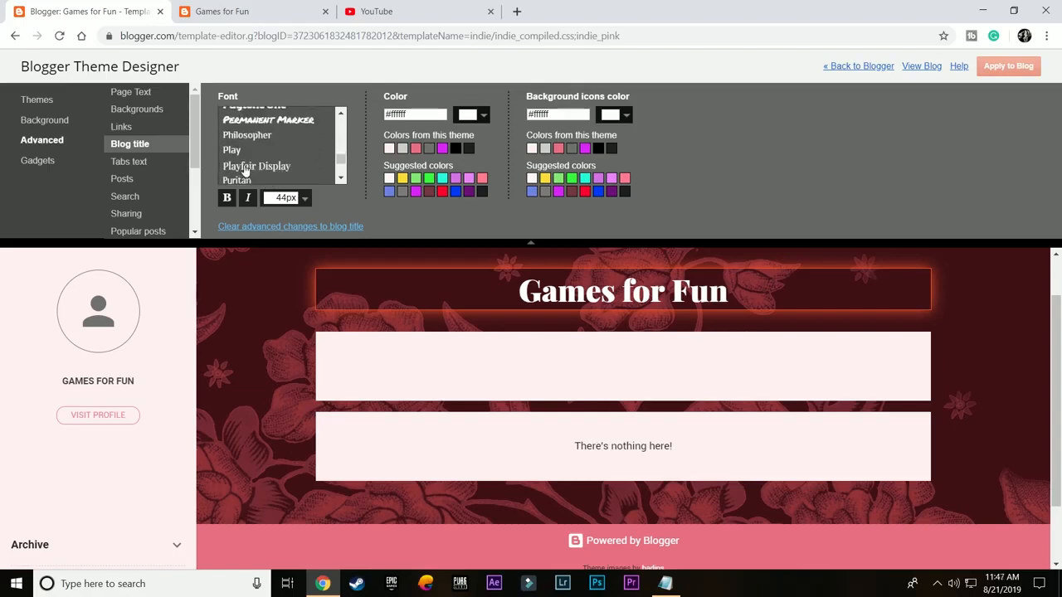
scroll(246, 171, "down", 3)
left_click(250, 171)
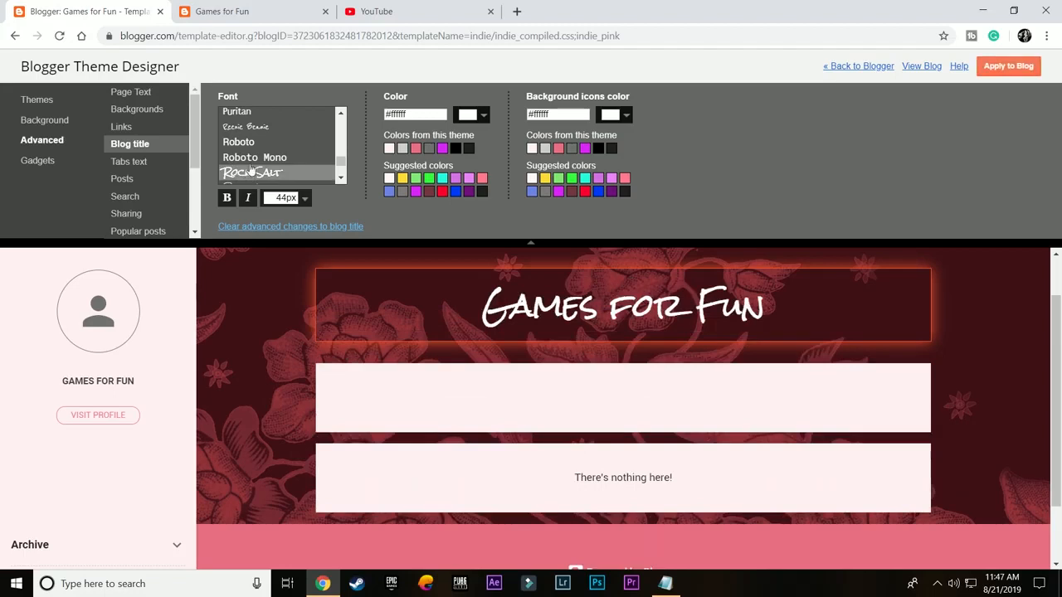
scroll(251, 171, "up", 6)
left_click(250, 167)
scroll(251, 171, "down", 1)
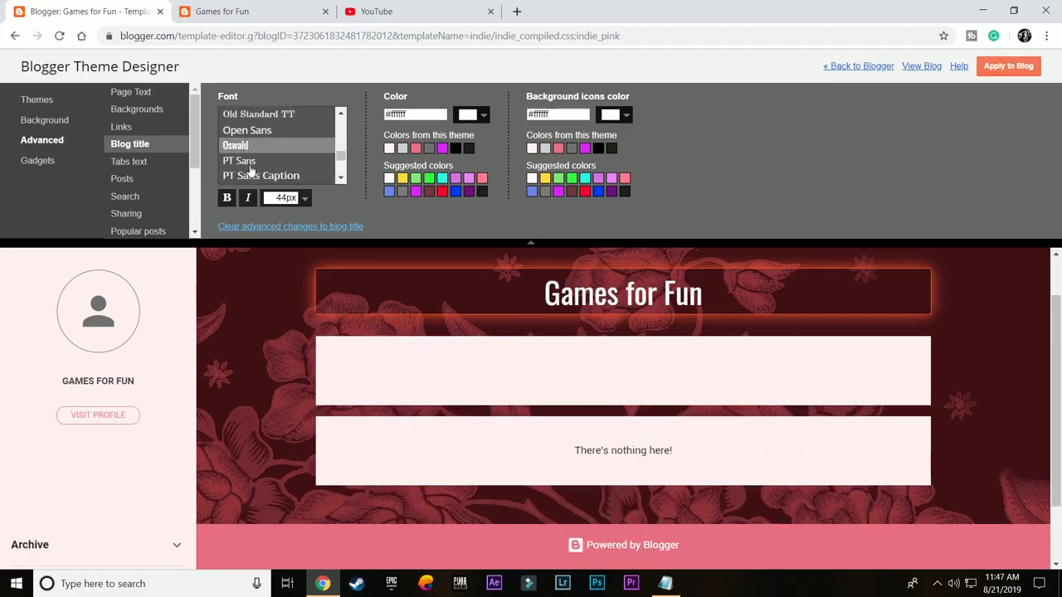
Set the blog title's font to Impact with a size of 50 px
scroll(252, 170, "down", 10)
scroll(253, 171, "up", 12)
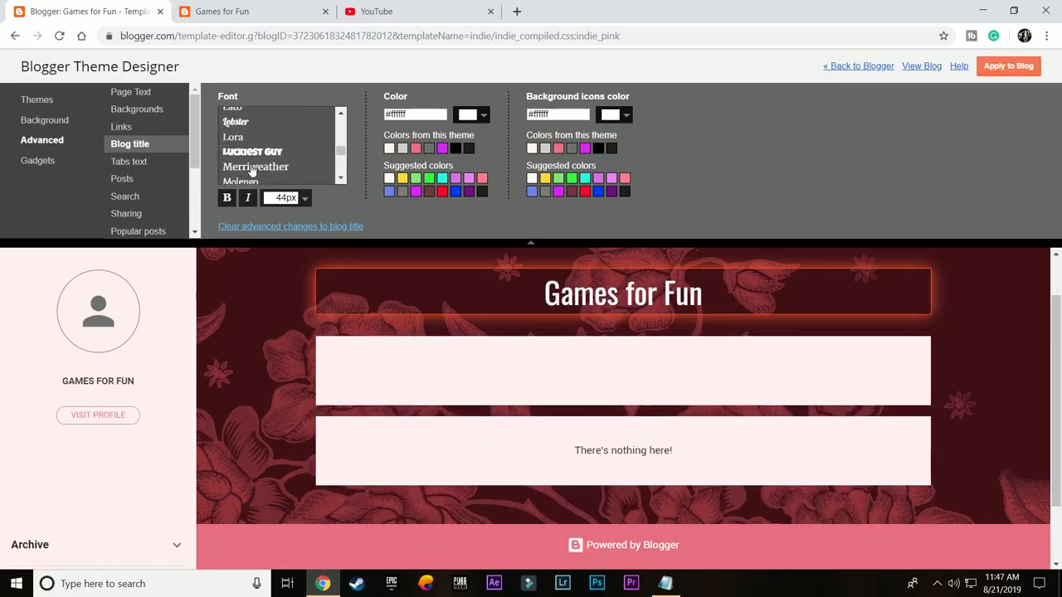
scroll(252, 171, "up", 15)
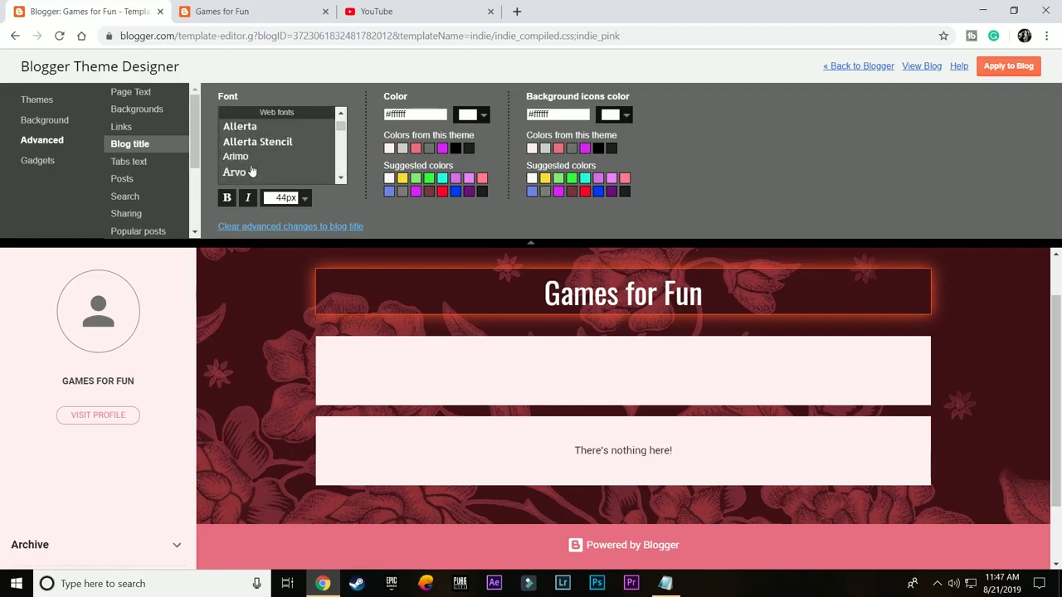
scroll(253, 171, "up", 3)
left_click(247, 159)
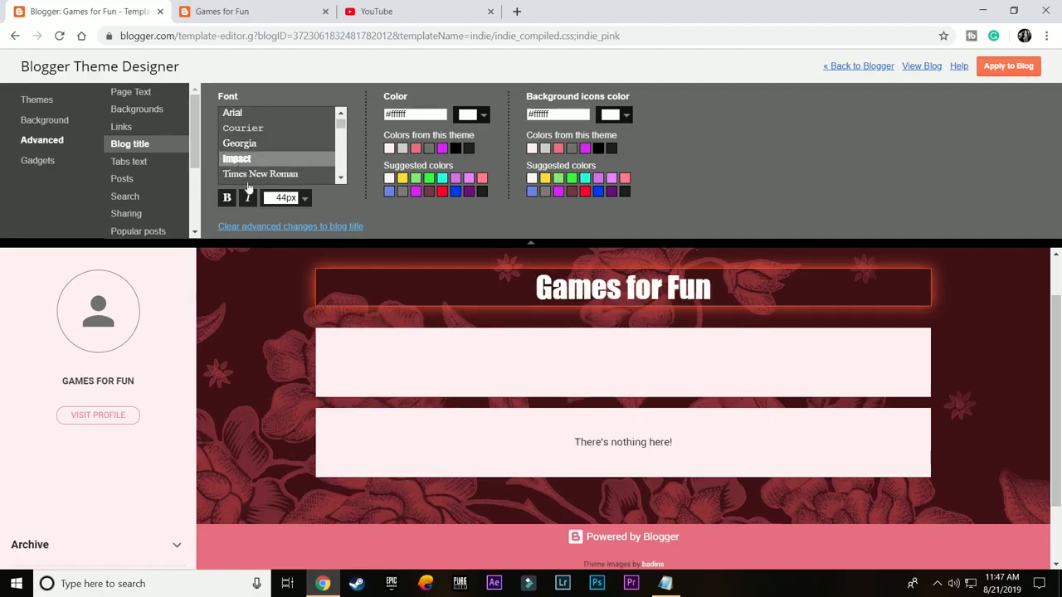
left_click(304, 200)
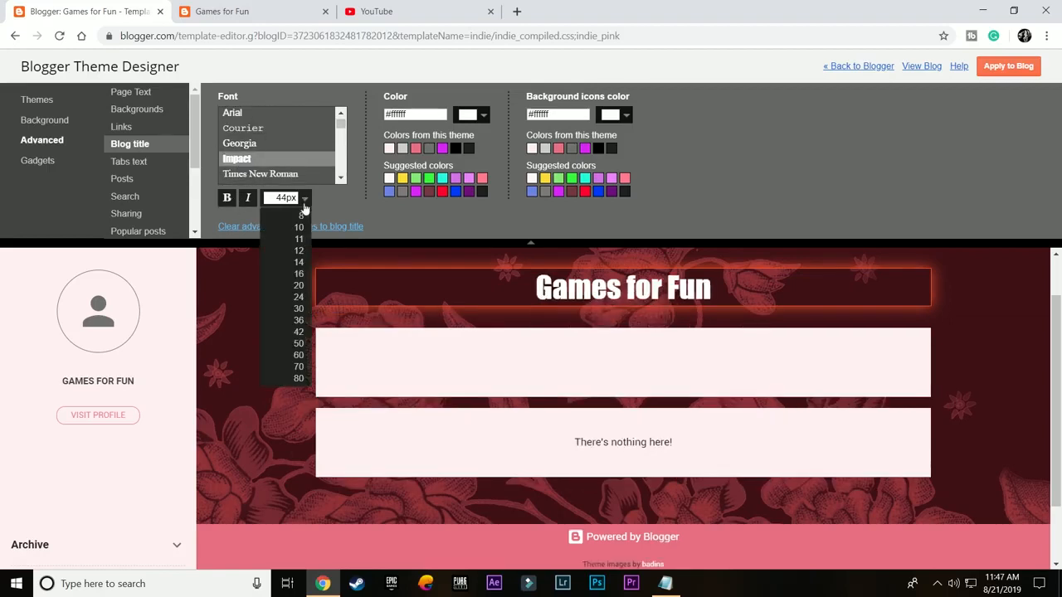
left_click(299, 343)
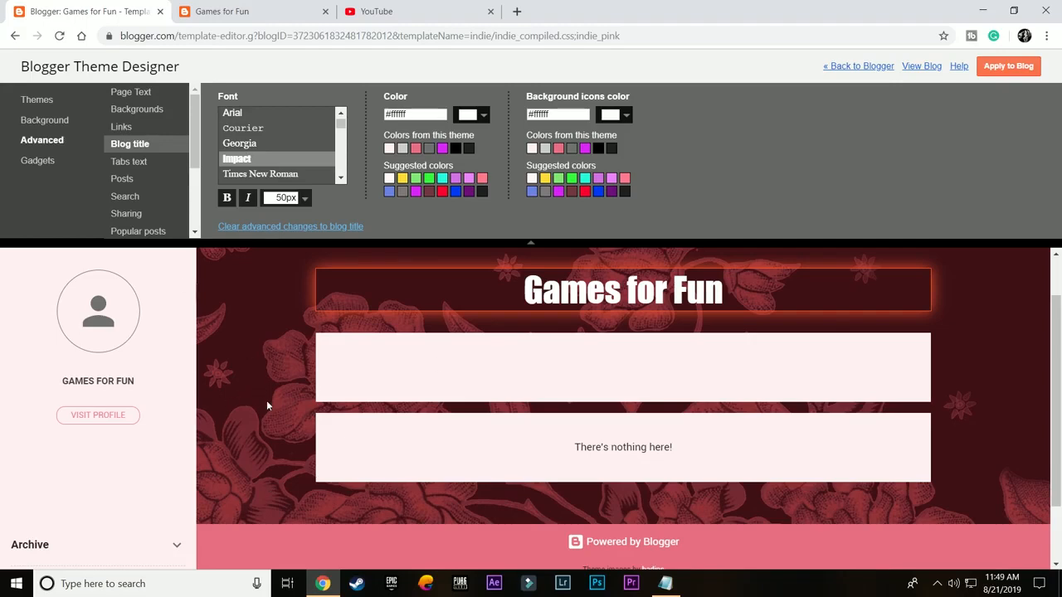
Replace the background image with the Travel category's picture of a rocky sea and sailboats, and check it in the preview
left_click(49, 121)
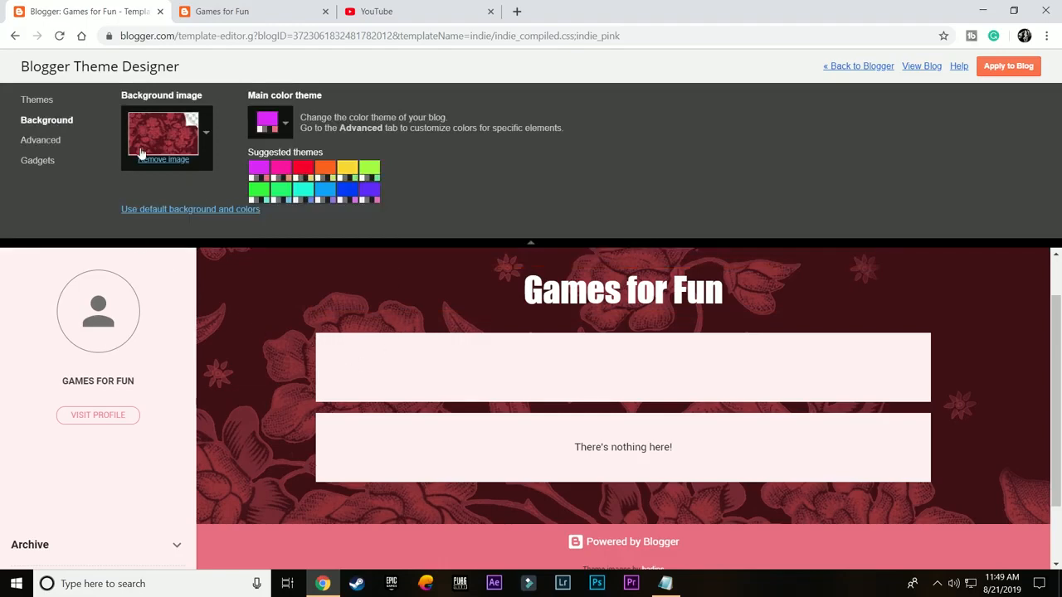
left_click(206, 133)
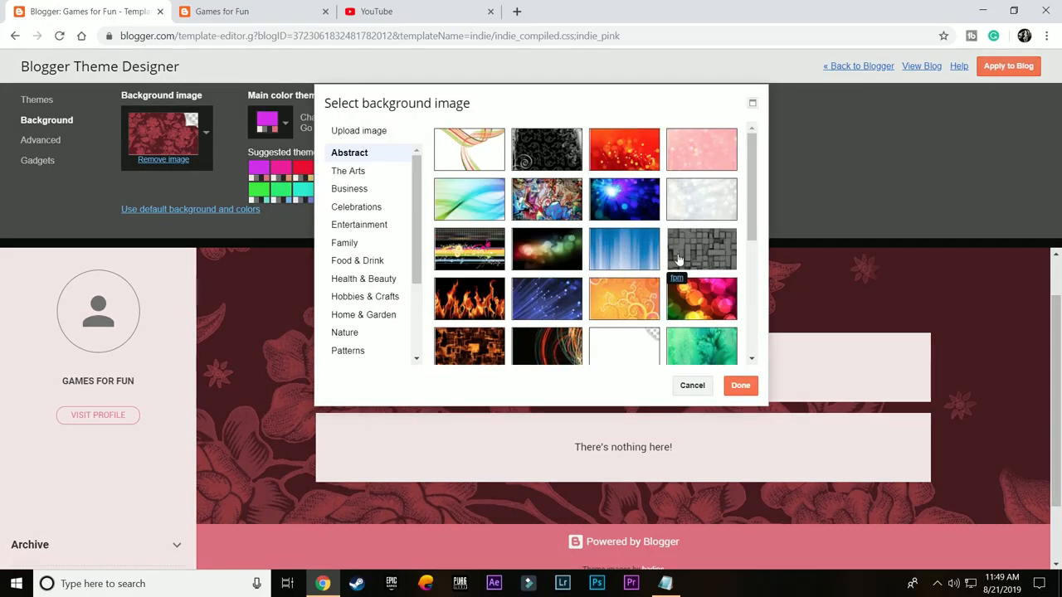
scroll(702, 245, "down", 5)
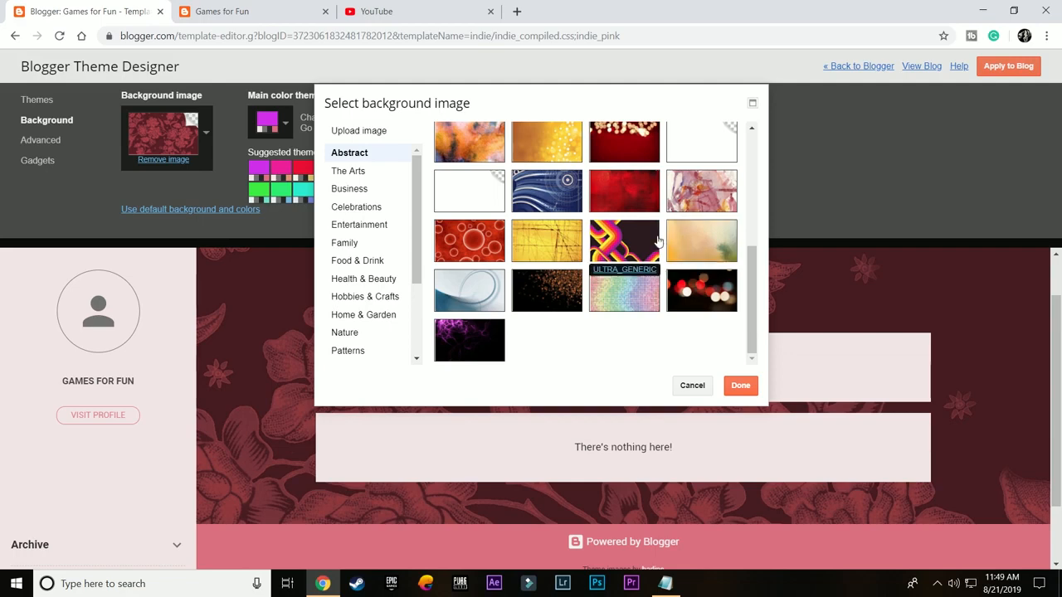
left_click(394, 174)
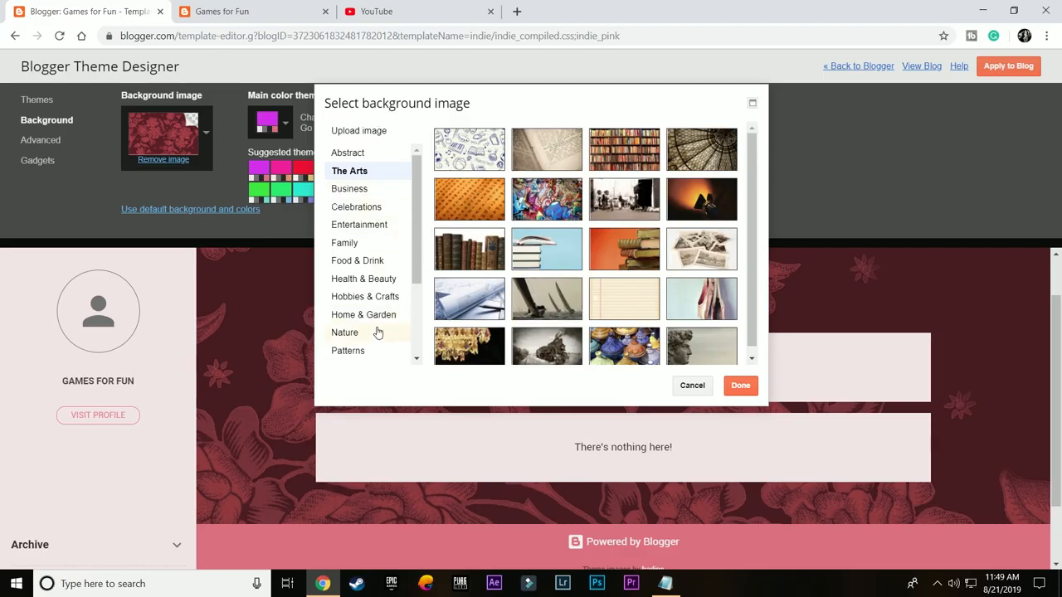
scroll(378, 332, "down", 3)
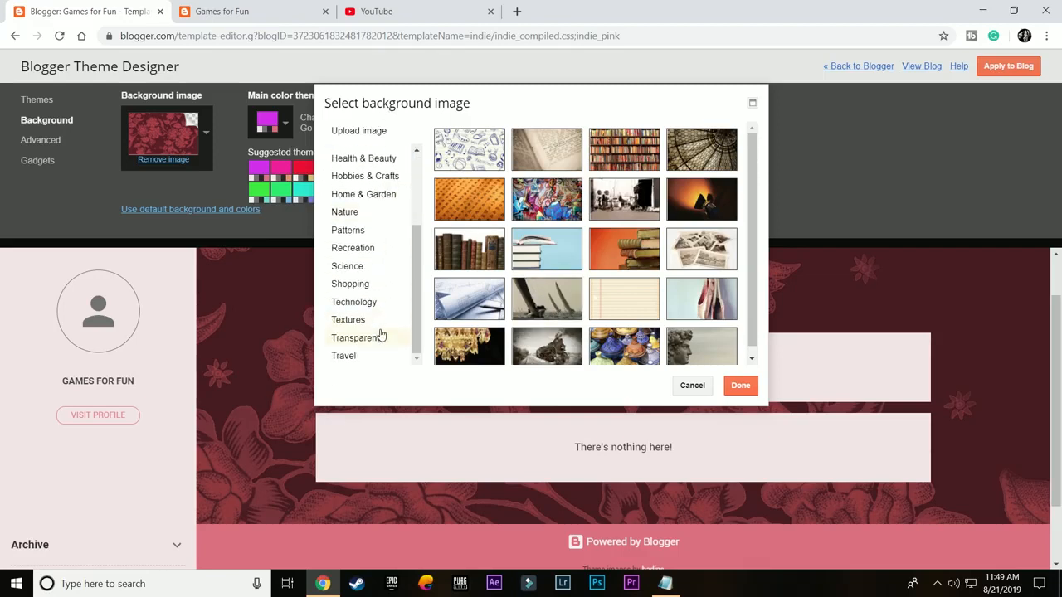
left_click(370, 356)
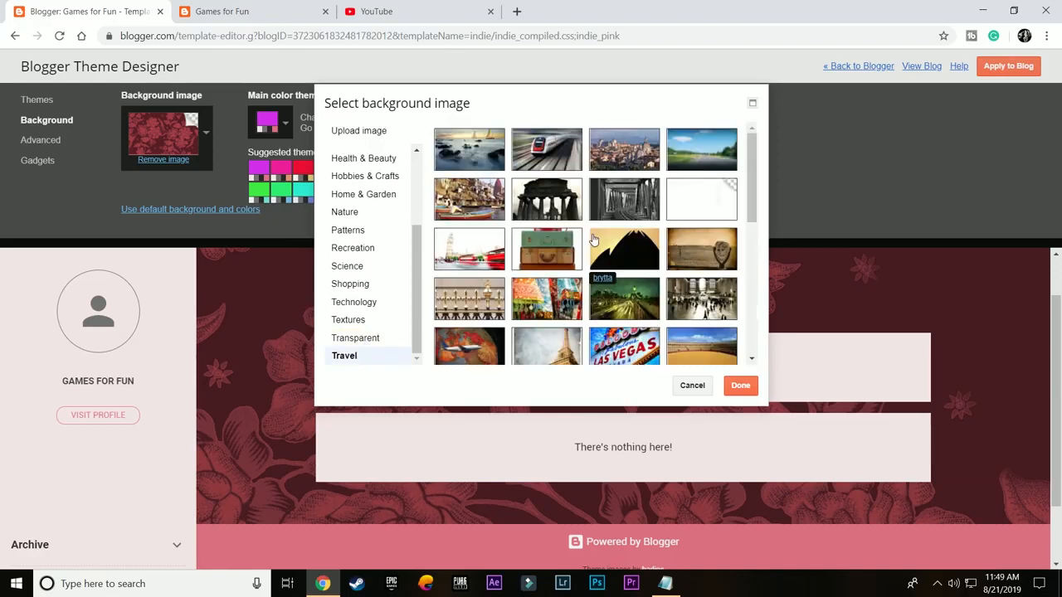
scroll(685, 249, "down", 3)
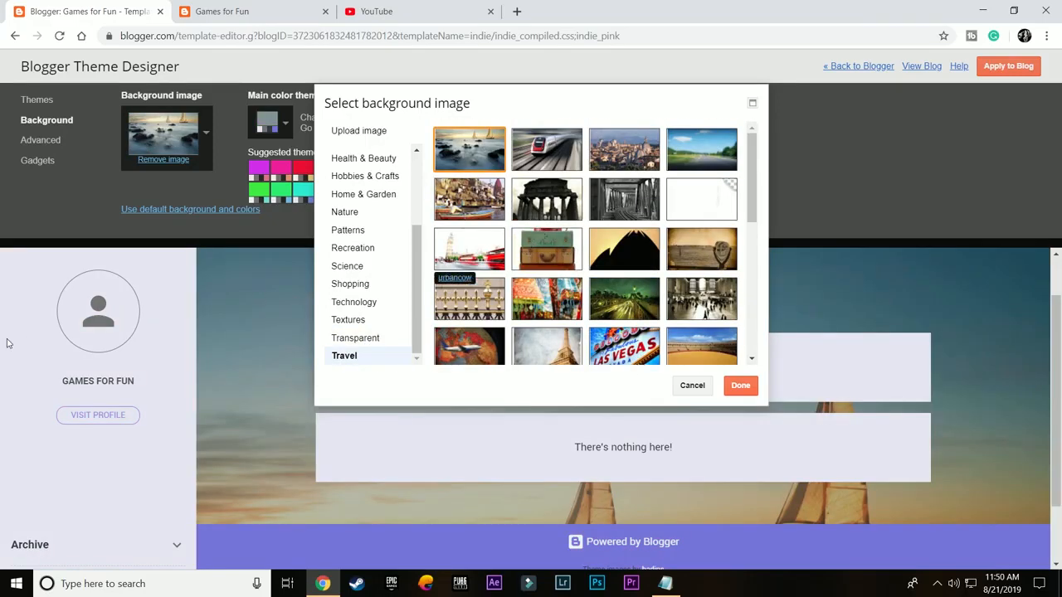
left_click(740, 385)
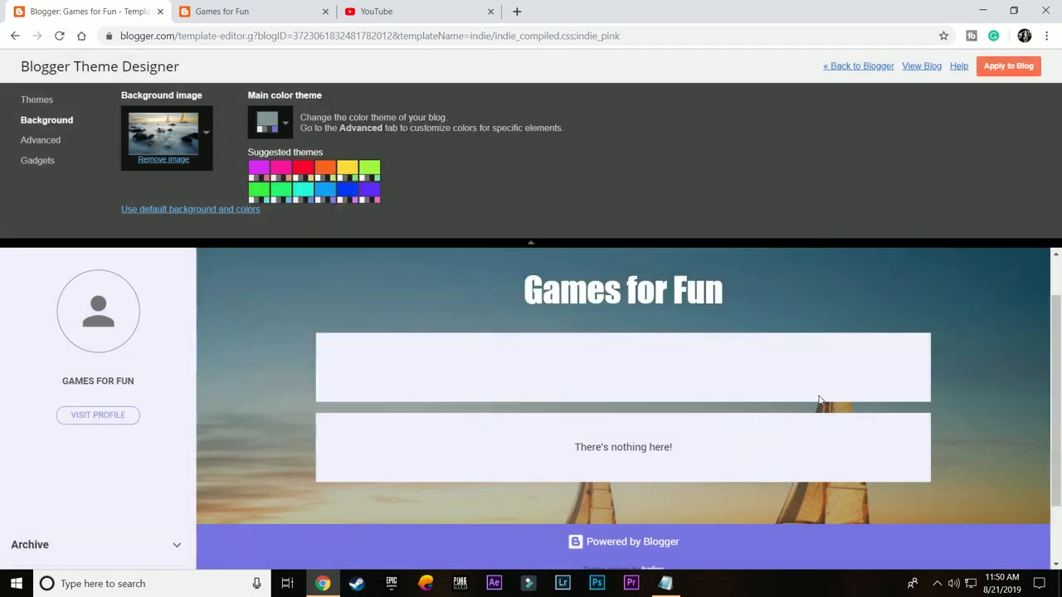
scroll(508, 378, "down", 1)
scroll(979, 498, "up", 2)
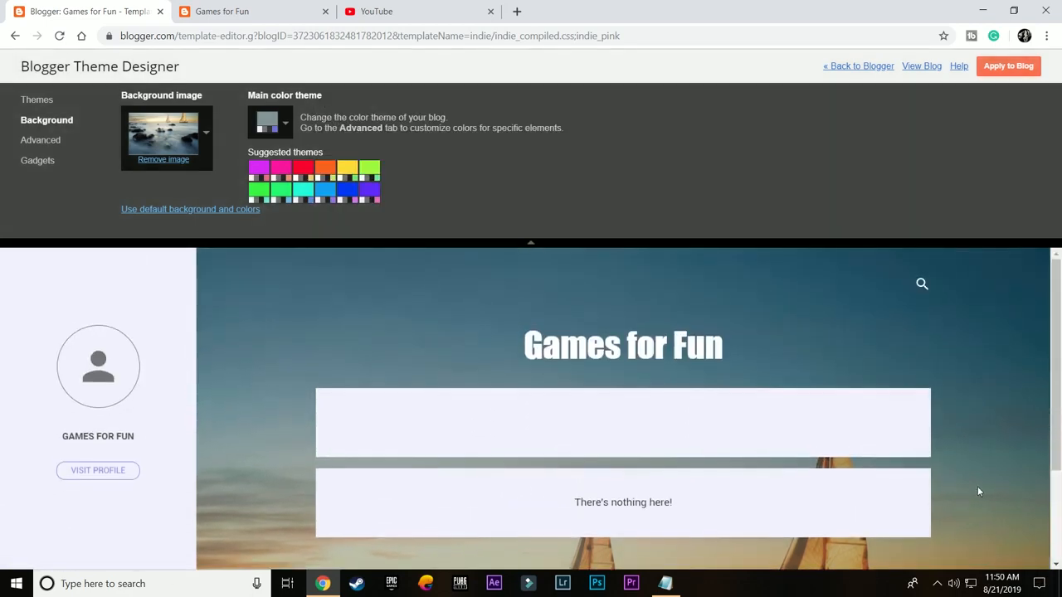
scroll(616, 432, "down", 4)
scroll(427, 502, "up", 4)
Try black, red, light green and other custom colors as the blog's main color theme
left_click(269, 122)
scroll(738, 456, "down", 3)
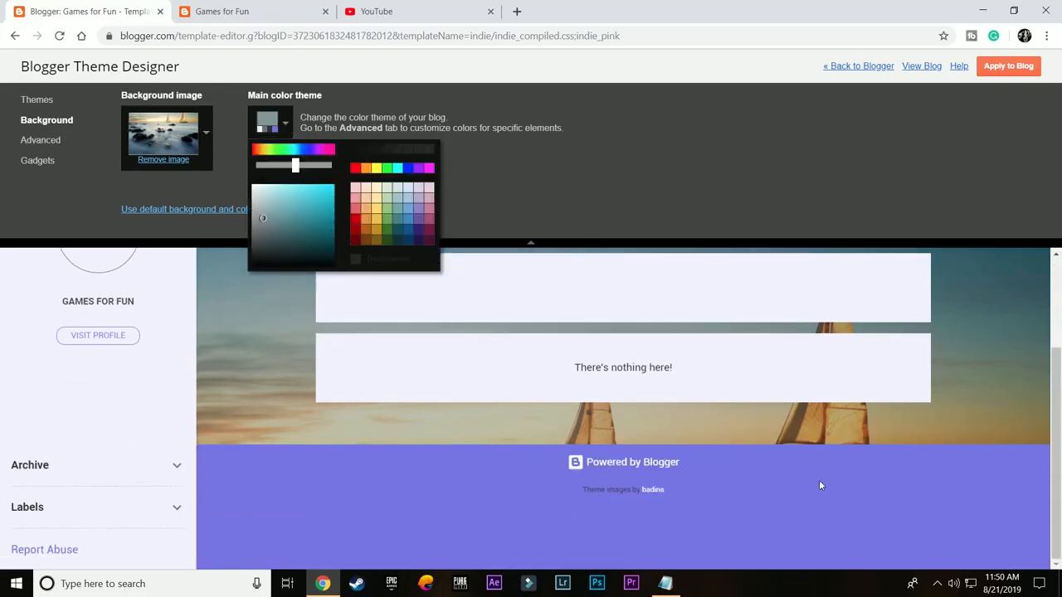
scroll(242, 404, "up", 3)
left_click(268, 124)
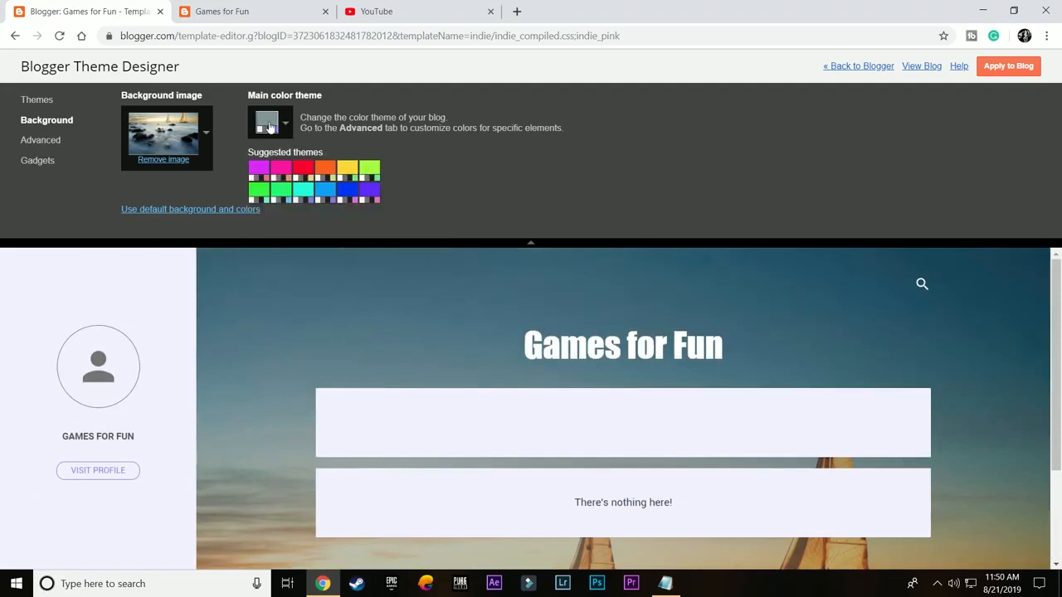
left_click(269, 124)
left_click_drag(304, 254, 256, 273)
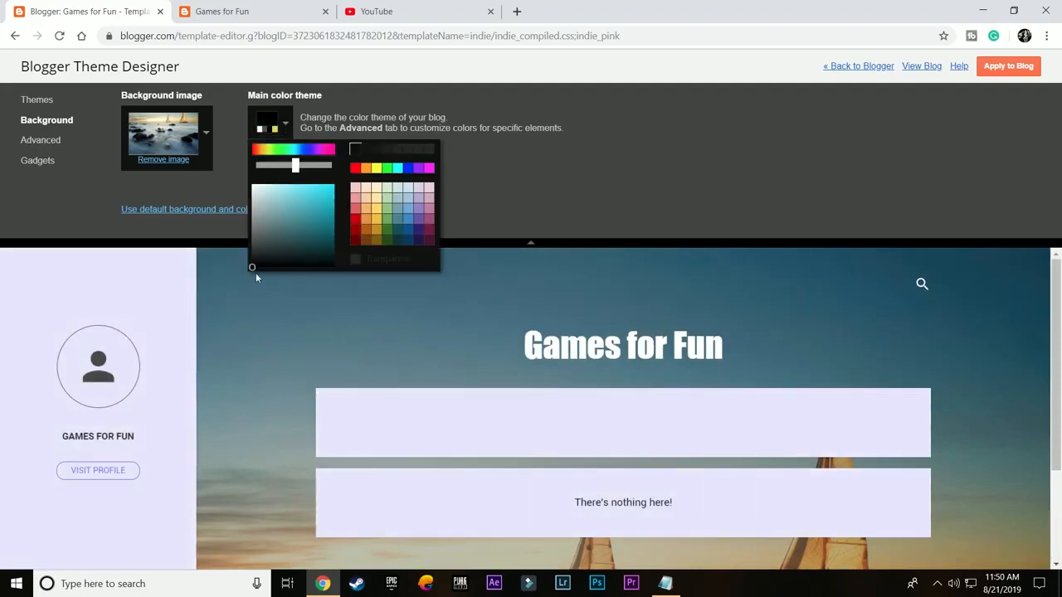
left_click(355, 218)
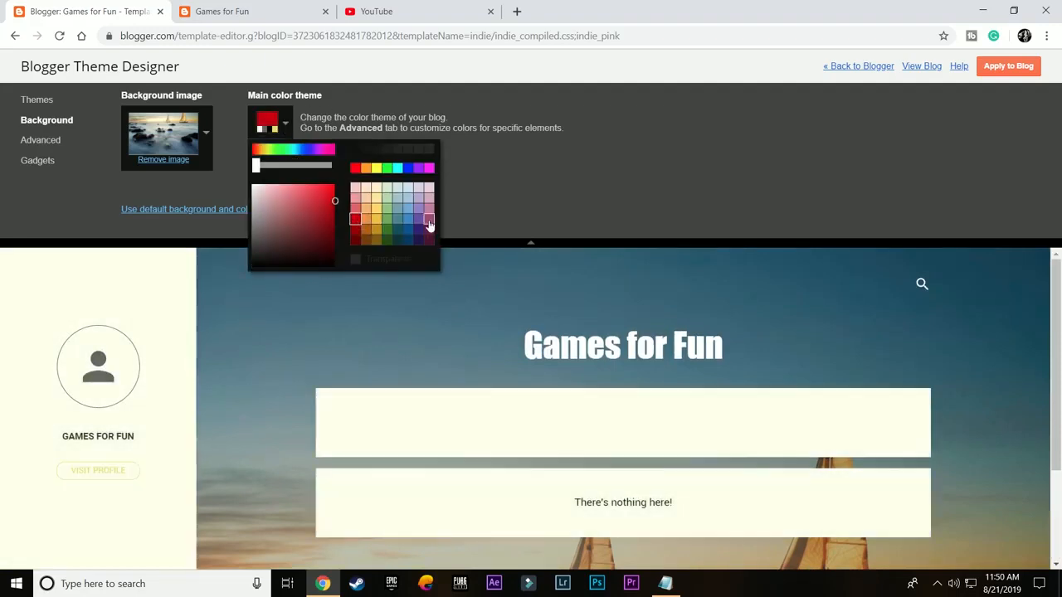
left_click(429, 222)
left_click(387, 230)
left_click(408, 231)
left_click(388, 209)
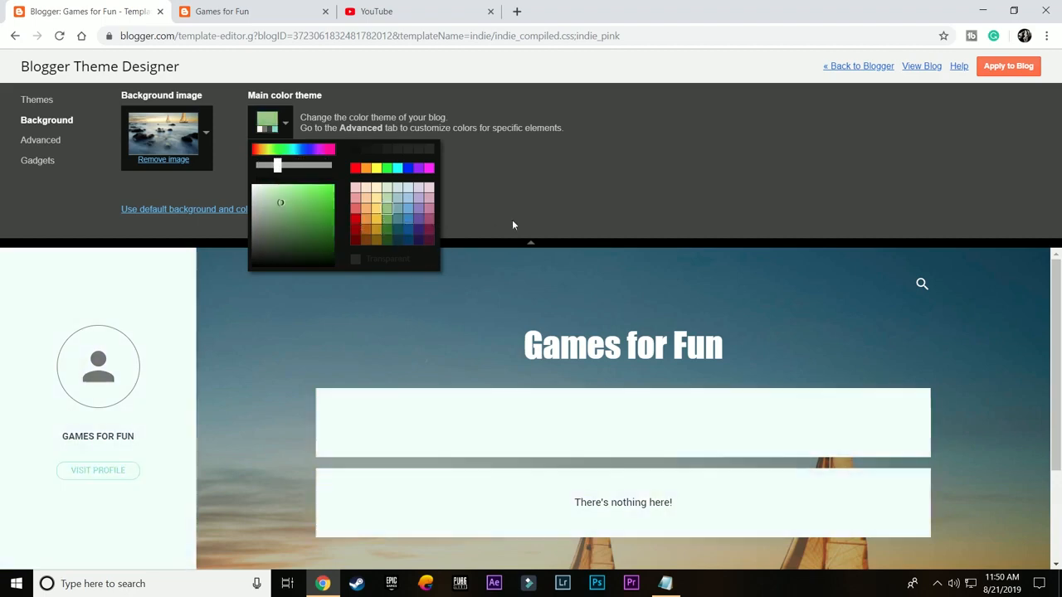
left_click(514, 225)
Try the suggested purple, pink, red, orange, yellow and lime green color themes on the blog
left_click(262, 175)
left_click(286, 177)
left_click(302, 178)
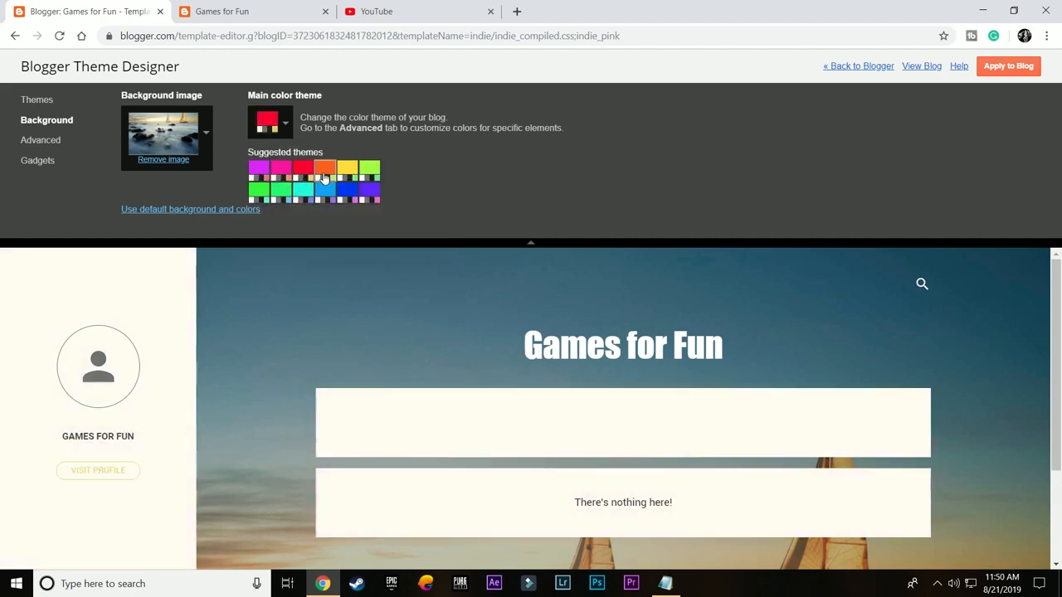
left_click(325, 178)
left_click(347, 177)
left_click(369, 177)
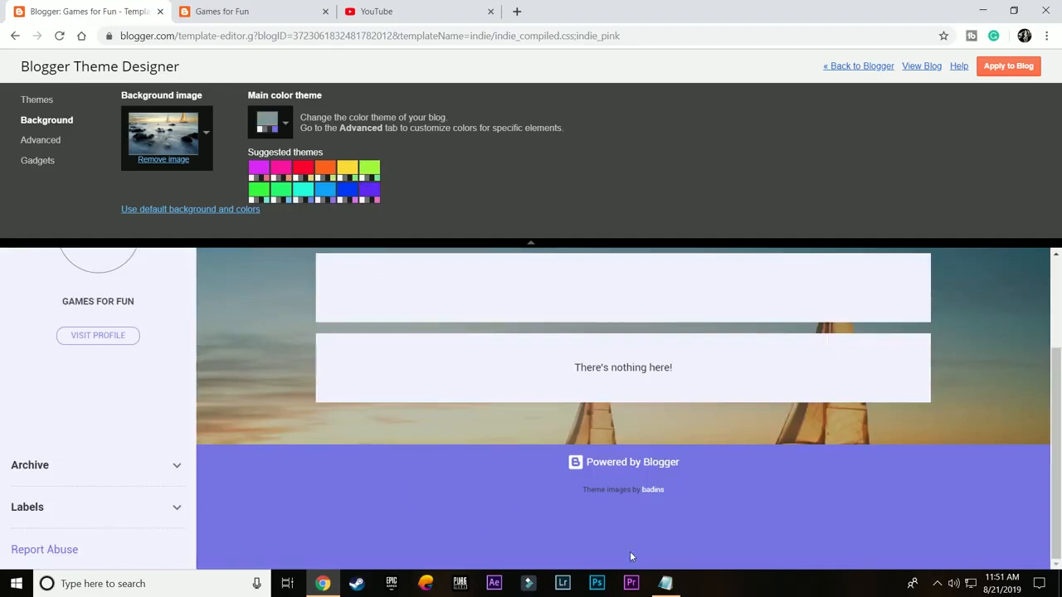
scroll(473, 484, "up", 3)
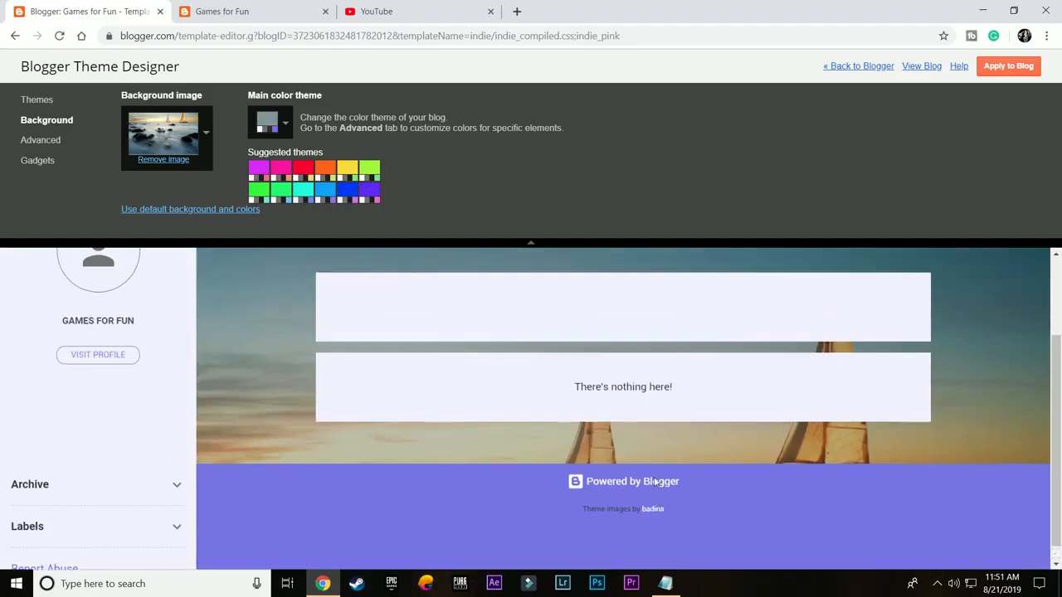
scroll(664, 412, "down", 3)
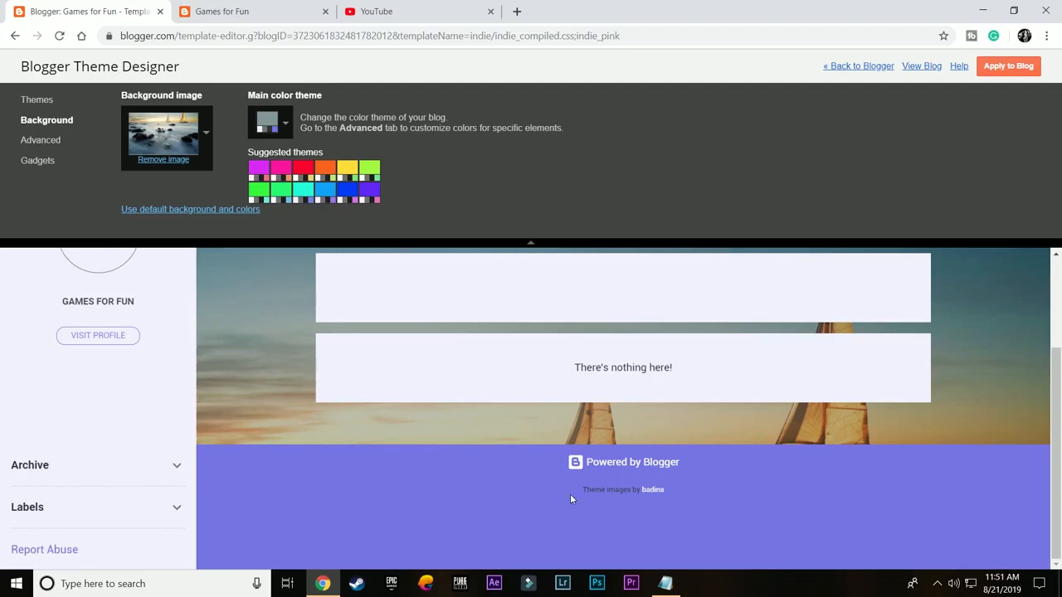
scroll(570, 494, "up", 3)
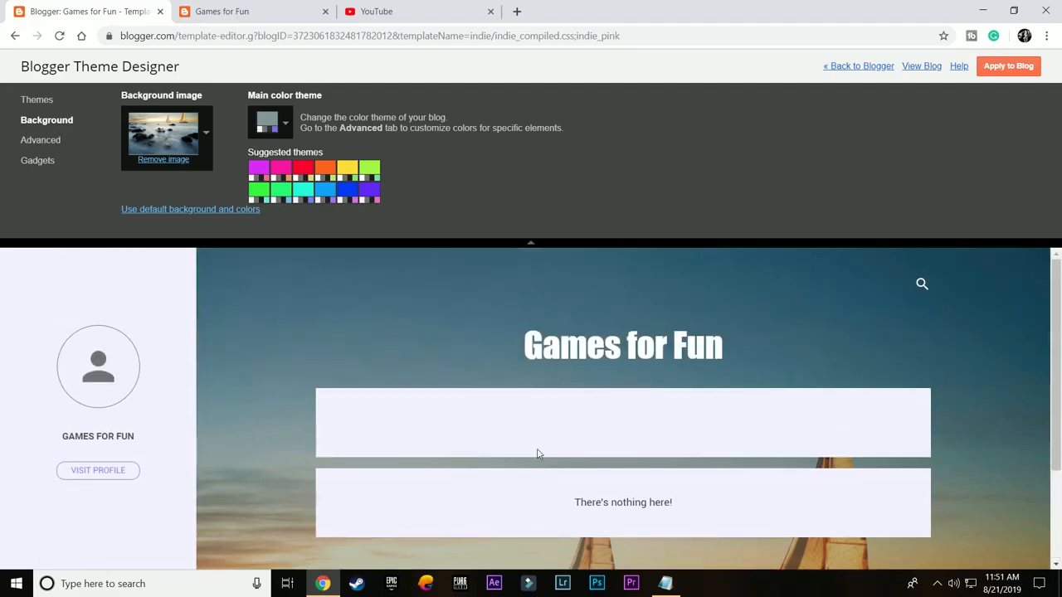
scroll(597, 404, "down", 3)
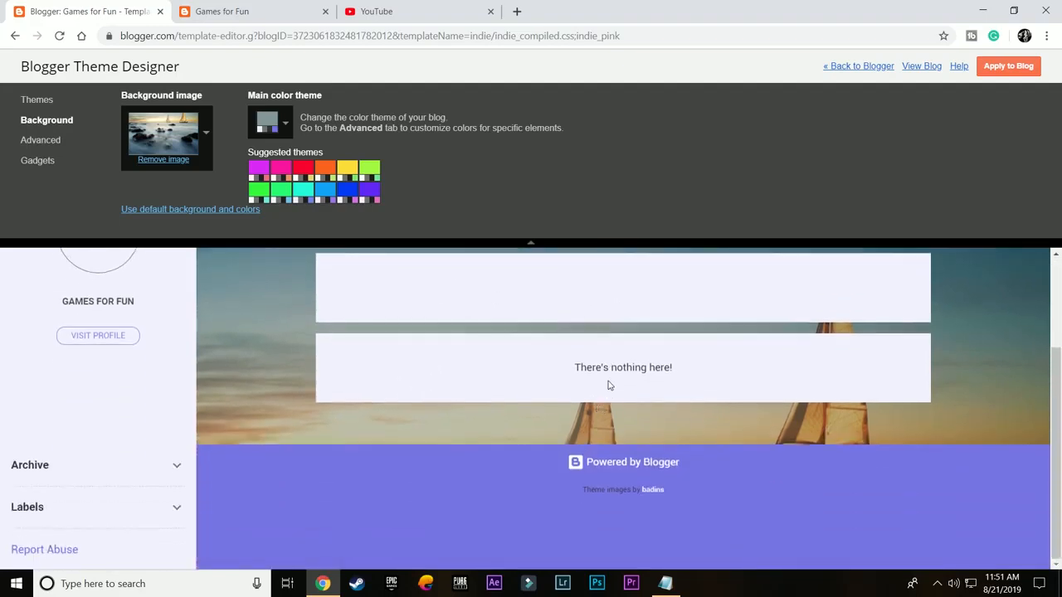
Look through the advanced theme settings, examining the color and font options for links, tabs text and posts
left_click(56, 143)
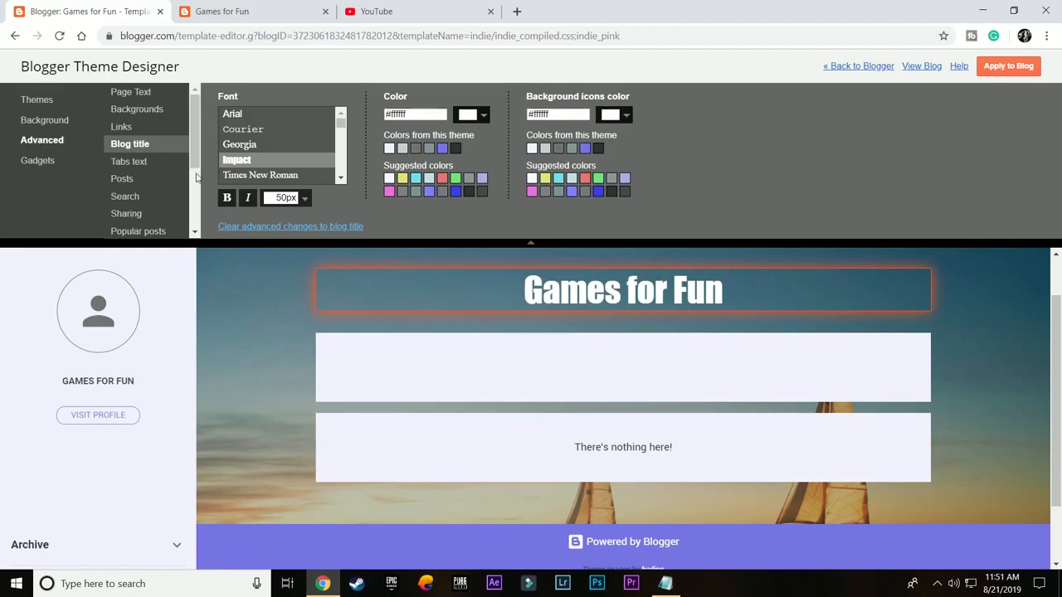
scroll(591, 288, "down", 2)
scroll(133, 170, "down", 2)
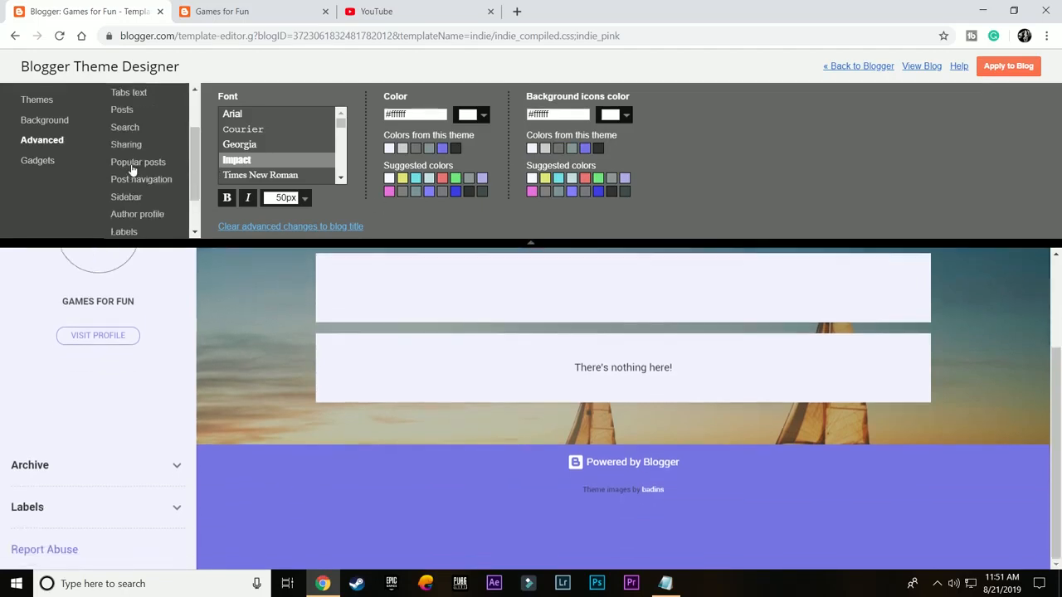
scroll(149, 199, "down", 3)
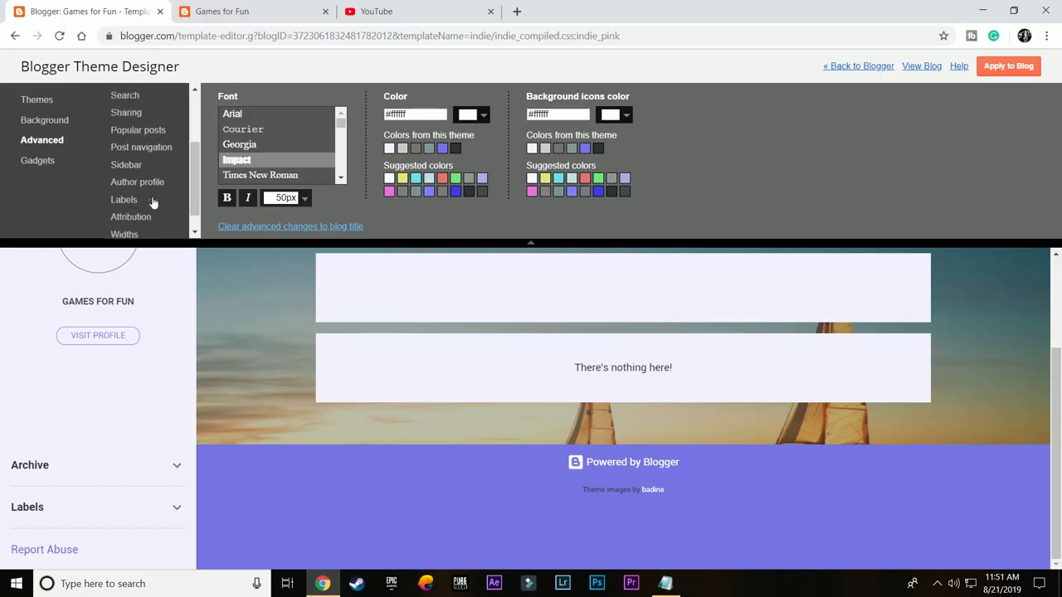
scroll(145, 199, "up", 5)
left_click(121, 127)
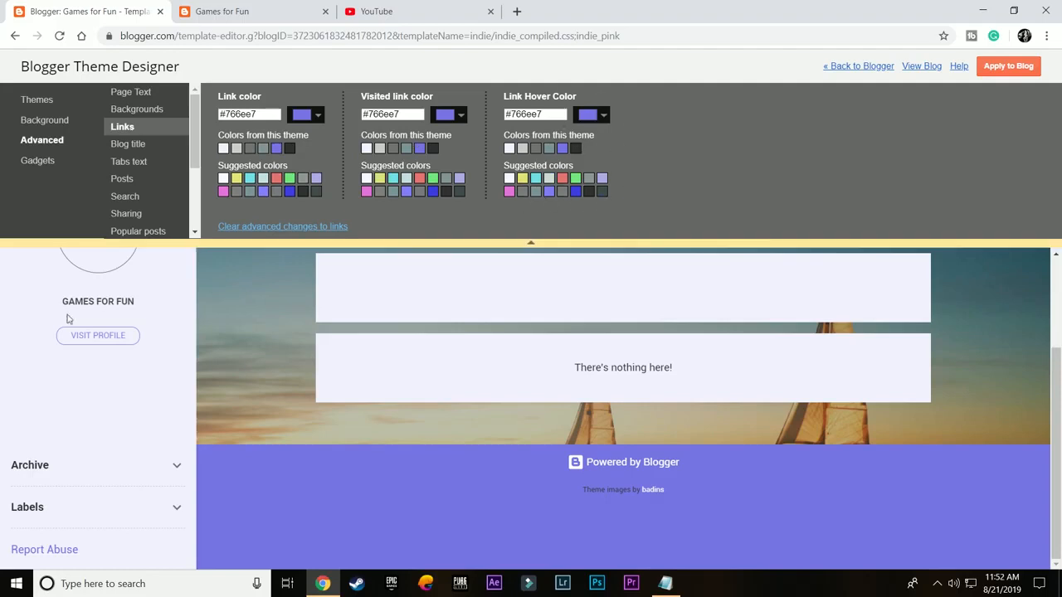
left_click(138, 166)
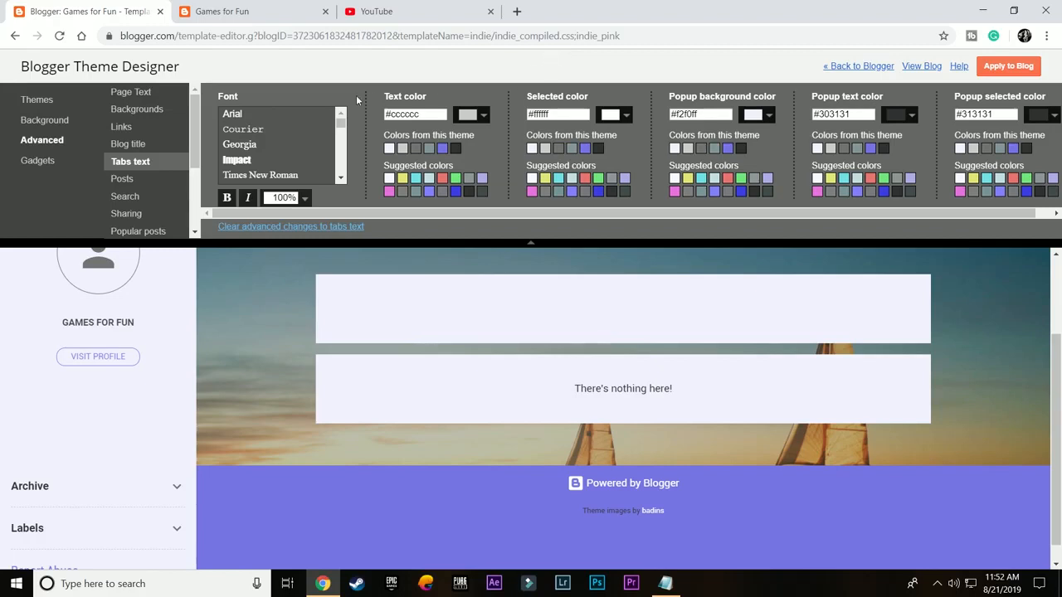
left_click(142, 180)
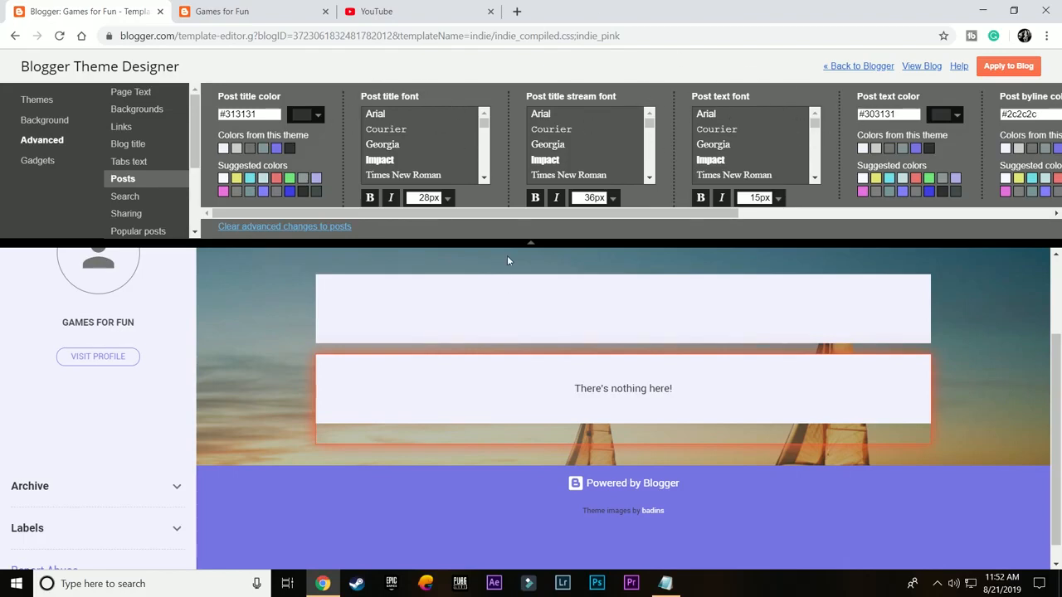
left_click_drag(554, 214, 703, 232)
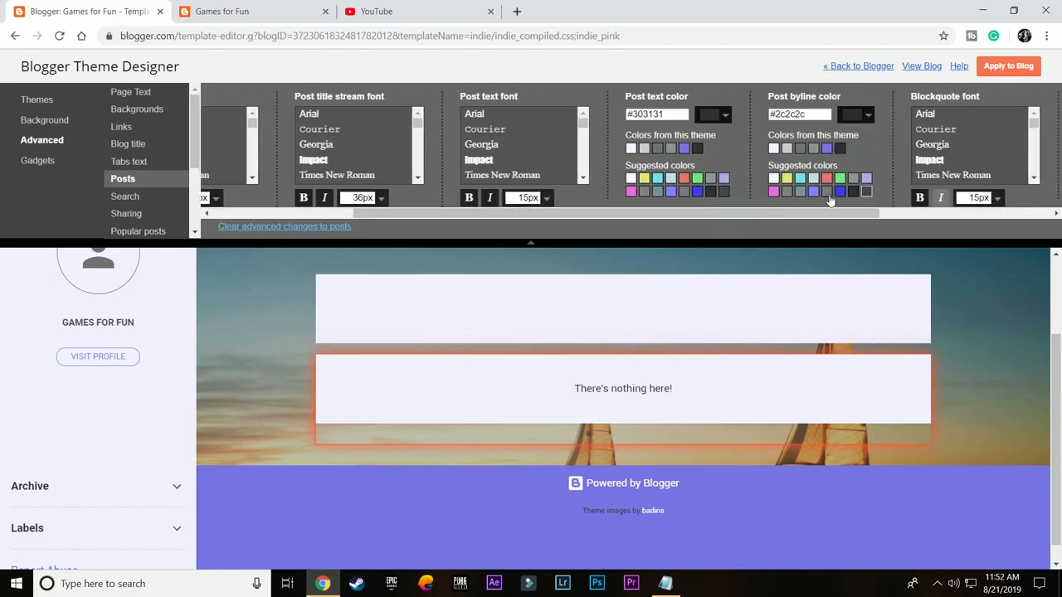
In the advanced width settings, set the sidebar width to 339 px and the content width to 935 px
scroll(124, 222, "down", 3)
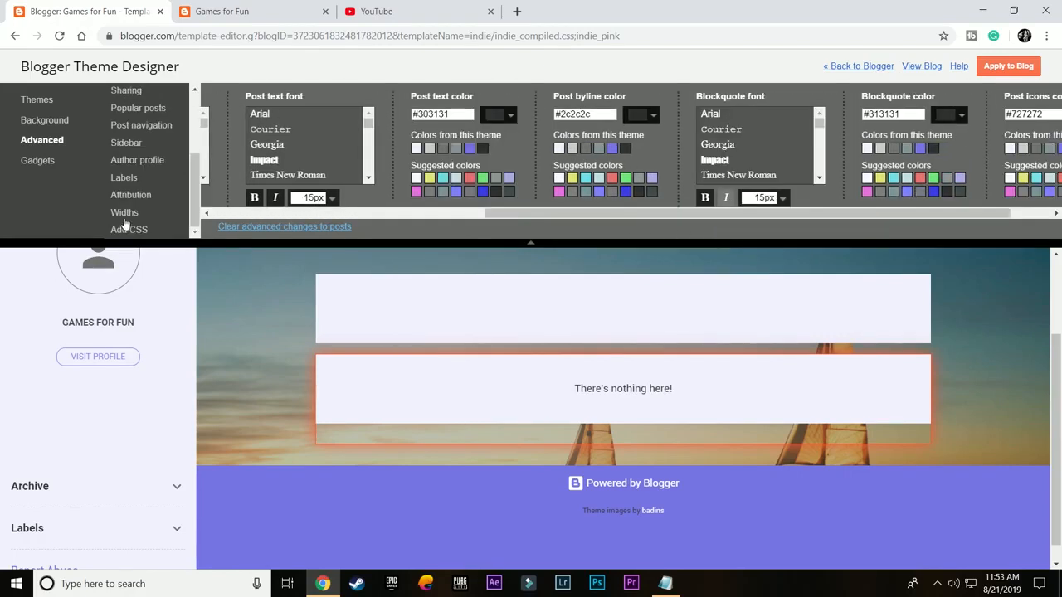
left_click(125, 213)
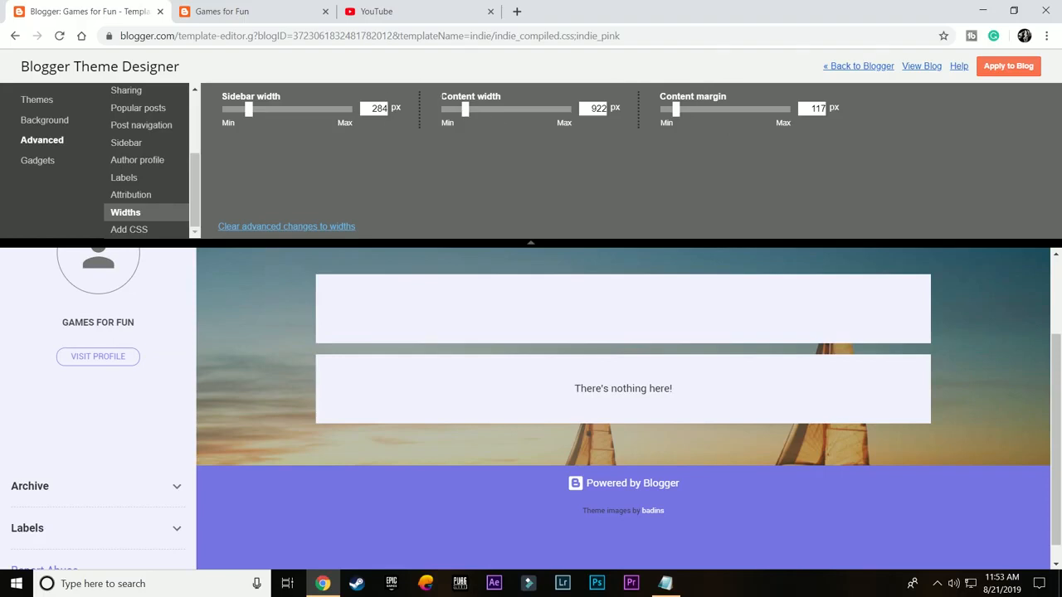
mouse_move(249, 111)
left_mouse_down()
mouse_move(259, 115)
mouse_move(230, 116)
mouse_move(257, 125)
left_mouse_up()
left_click_drag(464, 114, 465, 123)
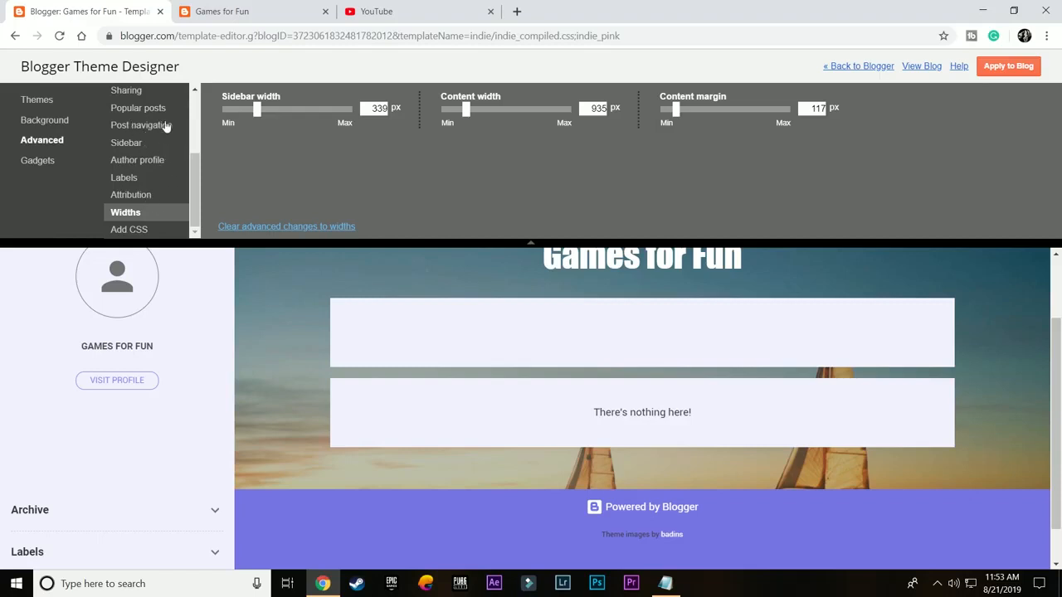
Apply the customized theme to the blog, go back to the Blogger dashboard and view the live blog
scroll(133, 201, "up", 3)
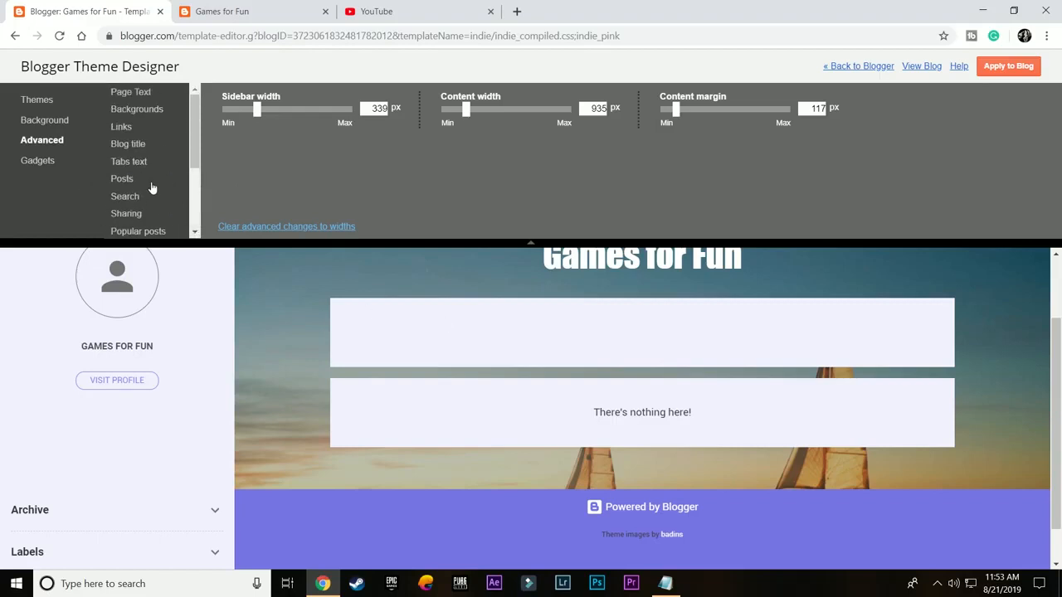
scroll(153, 190, "down", 3)
scroll(149, 178, "up", 3)
left_click(1027, 72)
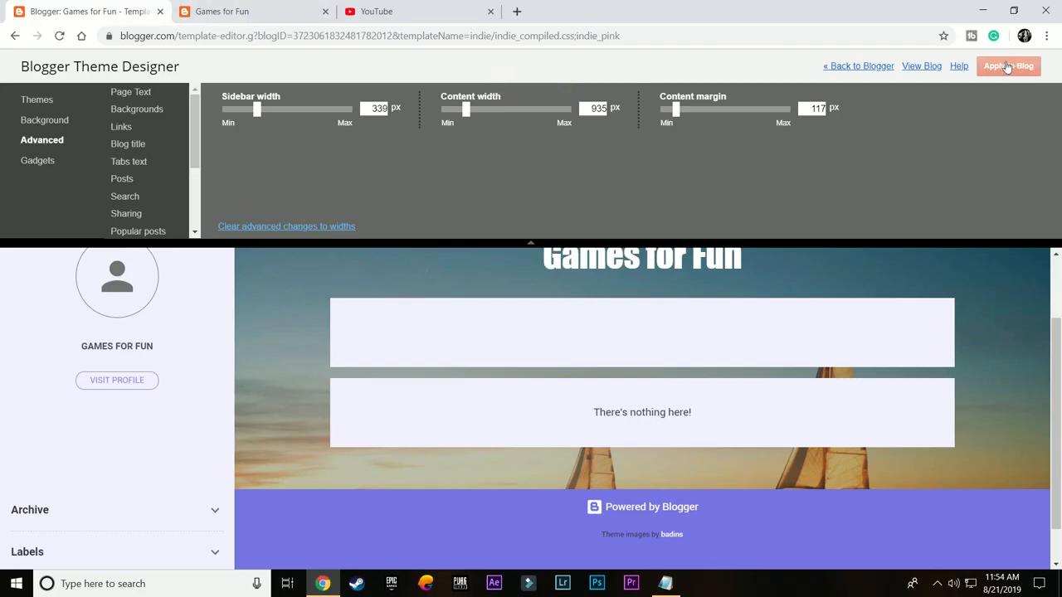
left_click(826, 73)
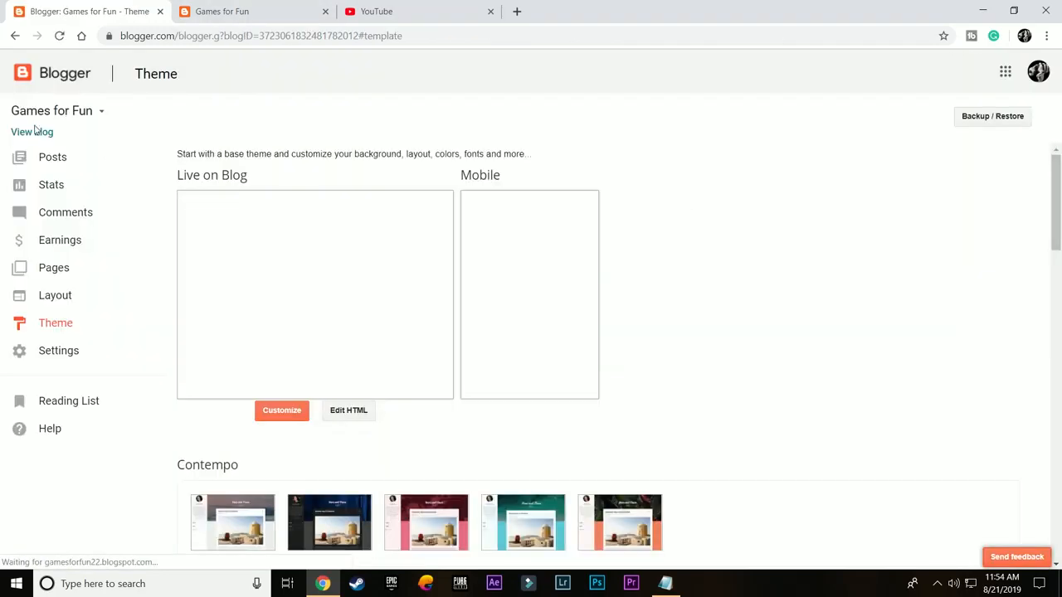
left_click(38, 134)
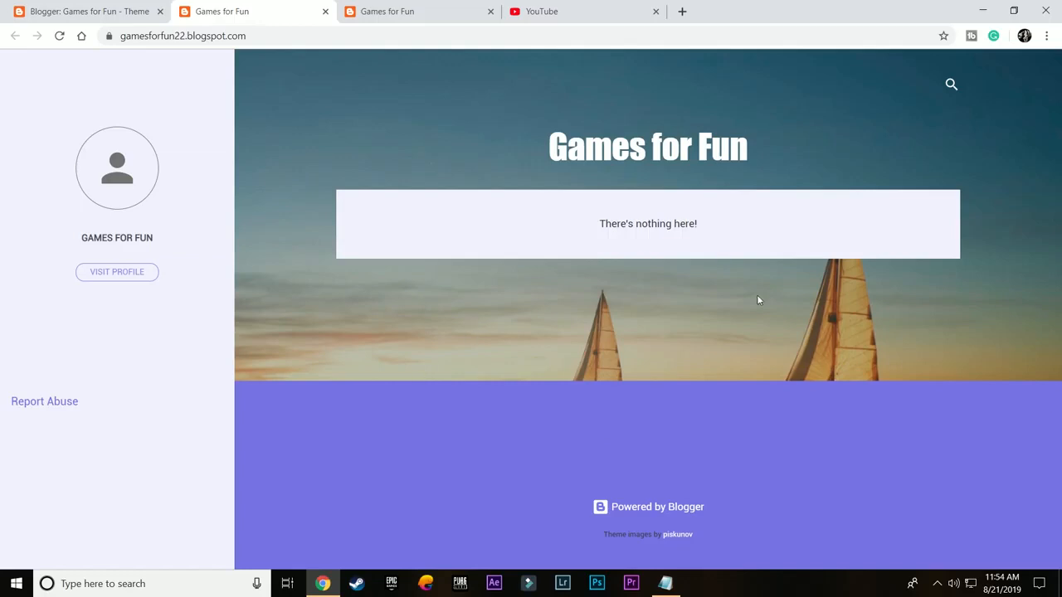
Return to the Blogger dashboard and start a new post from the blog's list of posts
left_click(90, 11)
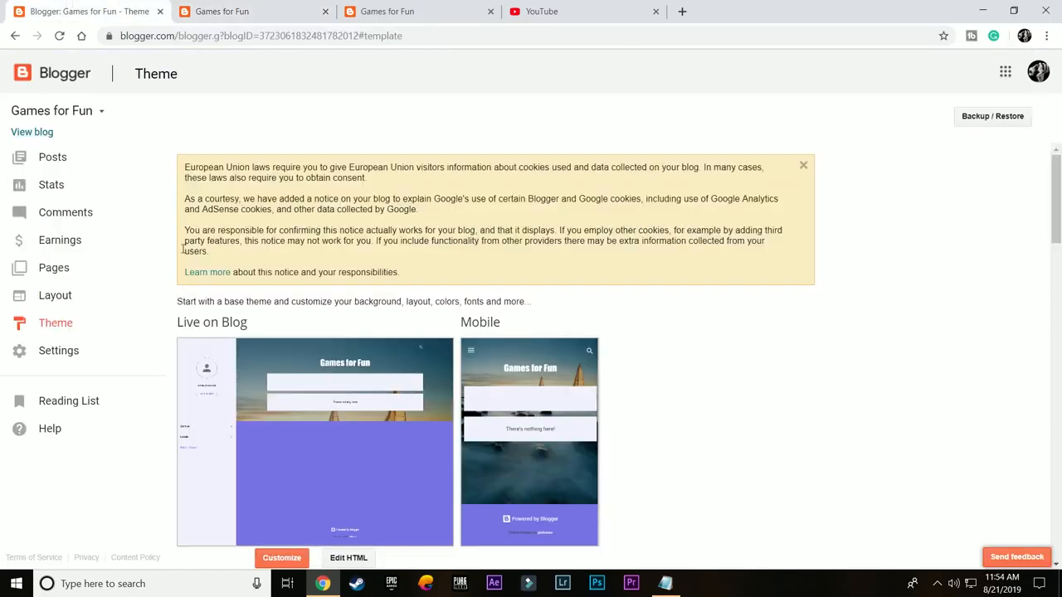
left_click(58, 166)
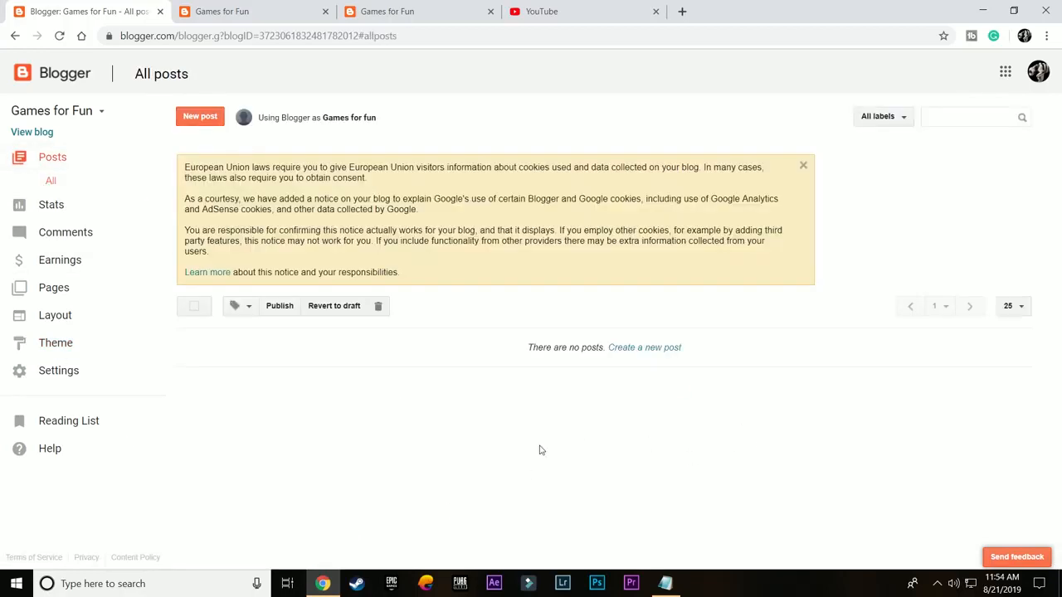
left_click(217, 121)
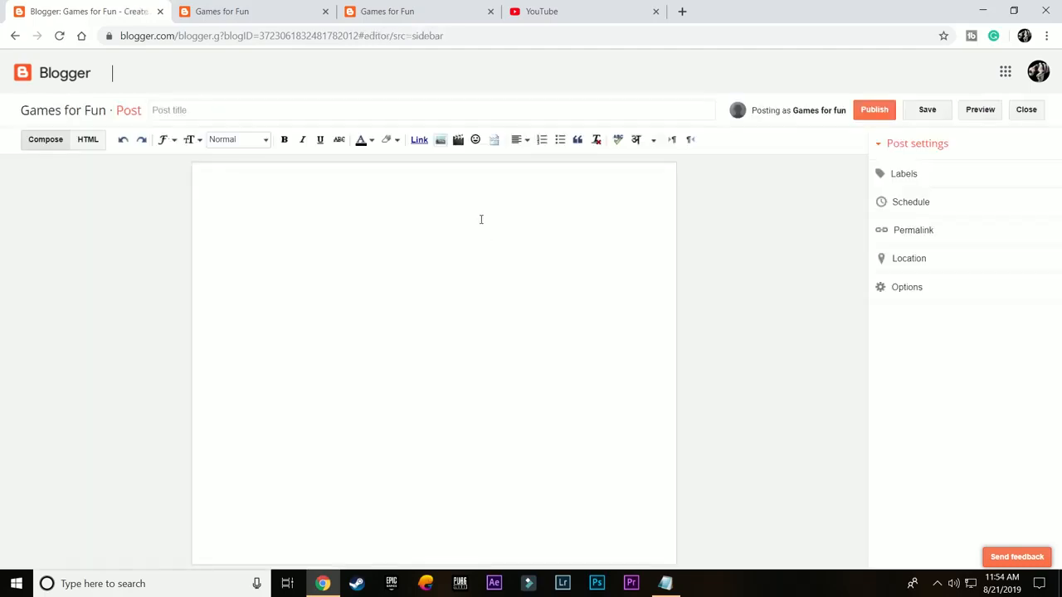